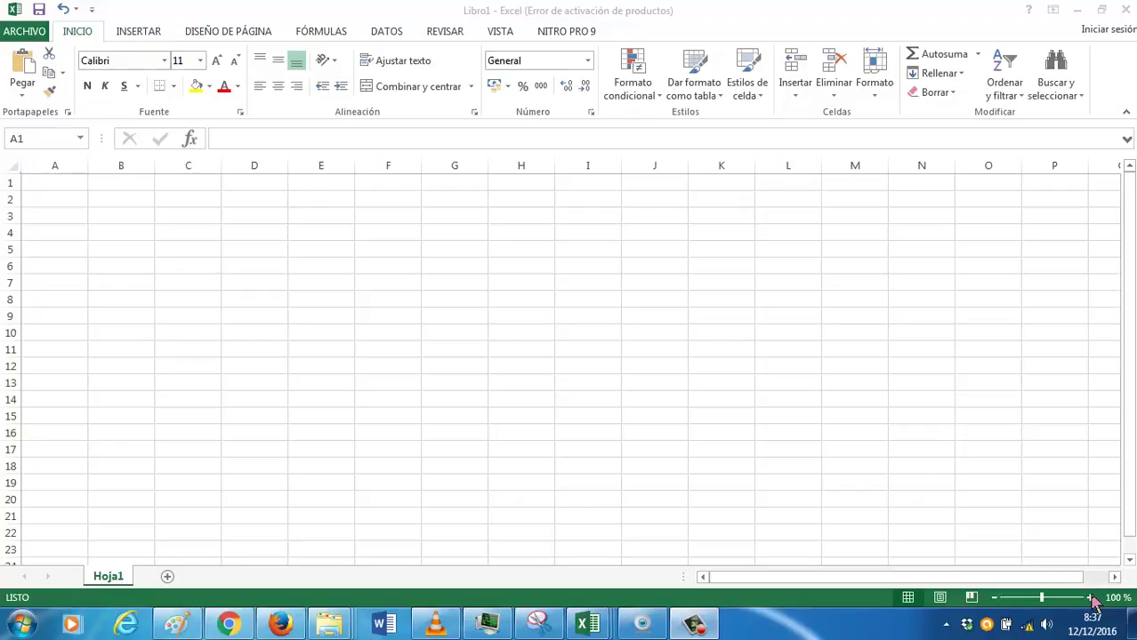
Zoom in and enter =ALEATORIO() in A1, which shows a random decimal (0,70841301).
{"action": "left_click", "coordinate": [1087, 599]}
{"action": "left_click", "coordinate": [1089, 598]}
{"action": "left_click", "coordinate": [1089, 597]}
{"action": "left_click", "coordinate": [1090, 597]}
{"action": "left_click", "coordinate": [1090, 598]}
{"action": "left_click", "coordinate": [1090, 597]}
{"action": "left_click", "coordinate": [1089, 598]}
{"action": "left_click", "coordinate": [1089, 598]}
{"action": "left_click", "coordinate": [1090, 597]}
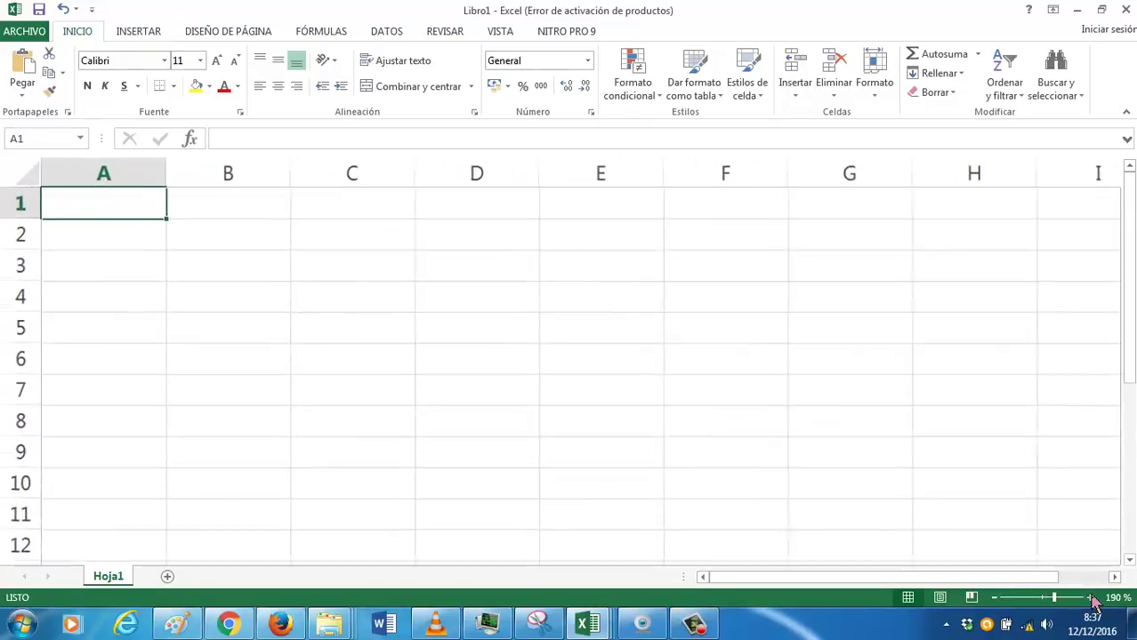
{"action": "left_click", "coordinate": [1089, 597]}
{"action": "left_click", "coordinate": [1089, 597]}
{"action": "left_click", "coordinate": [1089, 598]}
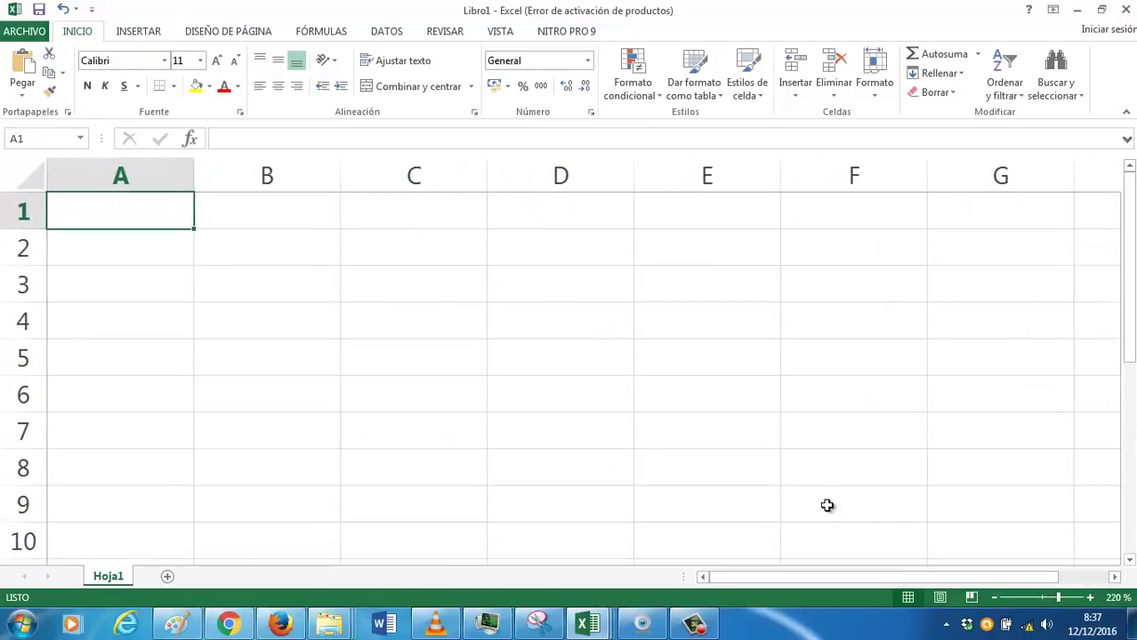
{"action": "type", "text": "="}
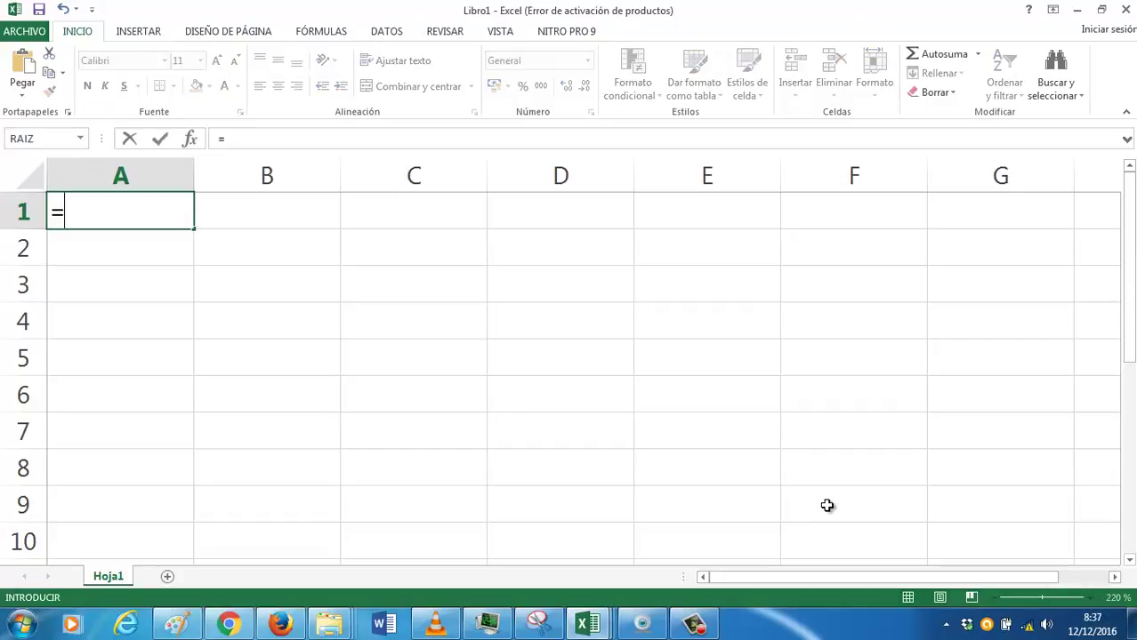
{"action": "type", "text": "ALEATORIO"}
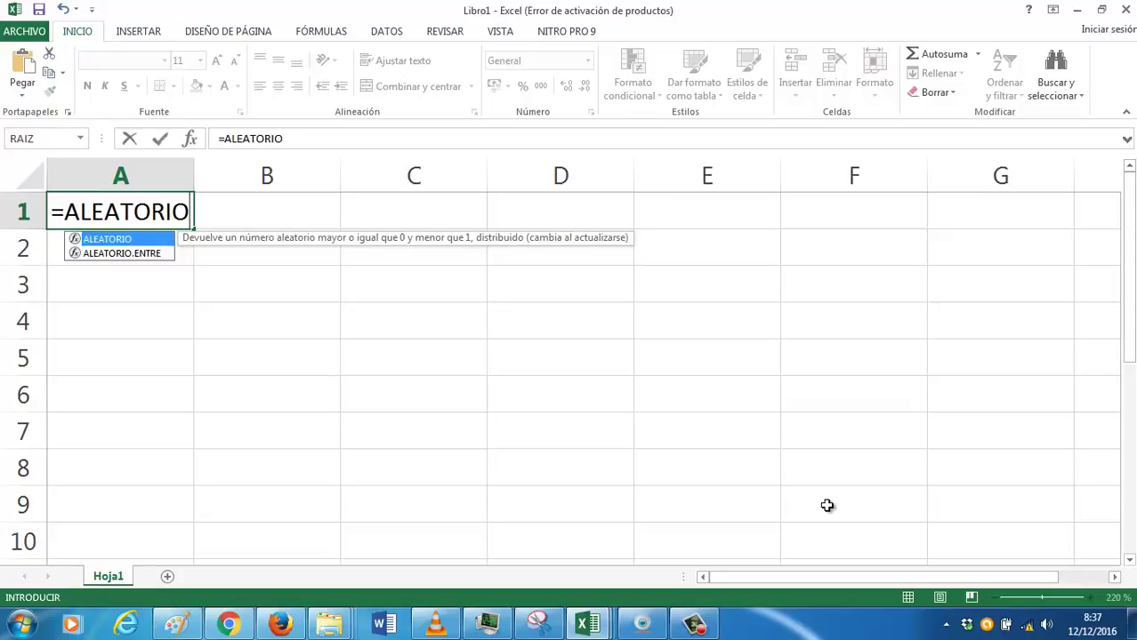
{"action": "type", "text": "()"}
{"action": "key", "text": "Return"}
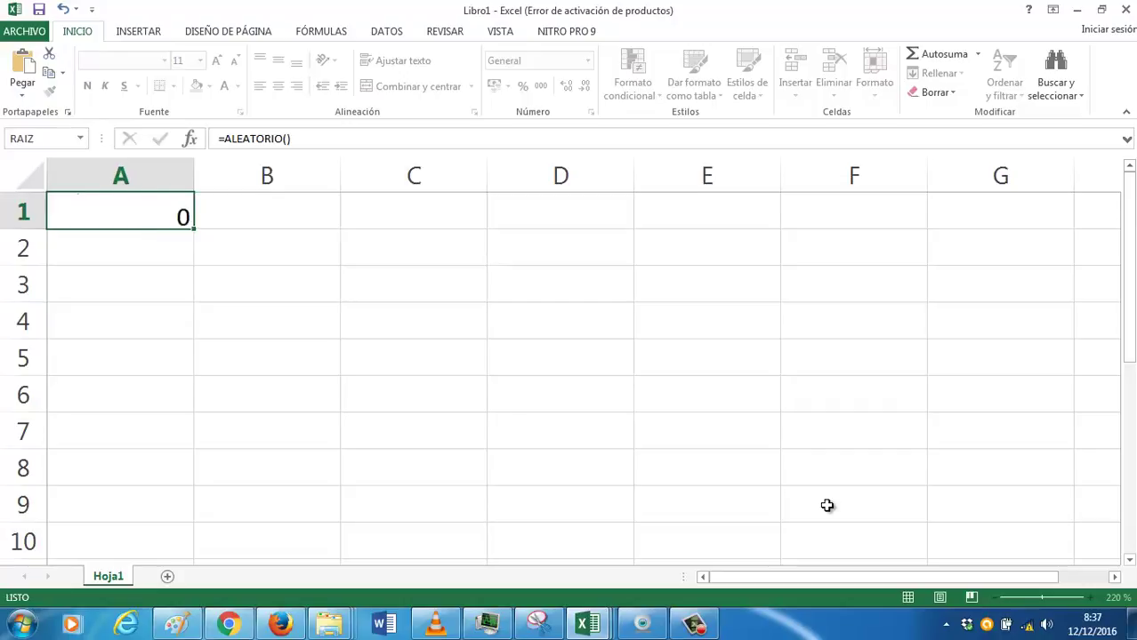
{"action": "key", "text": "Up"}
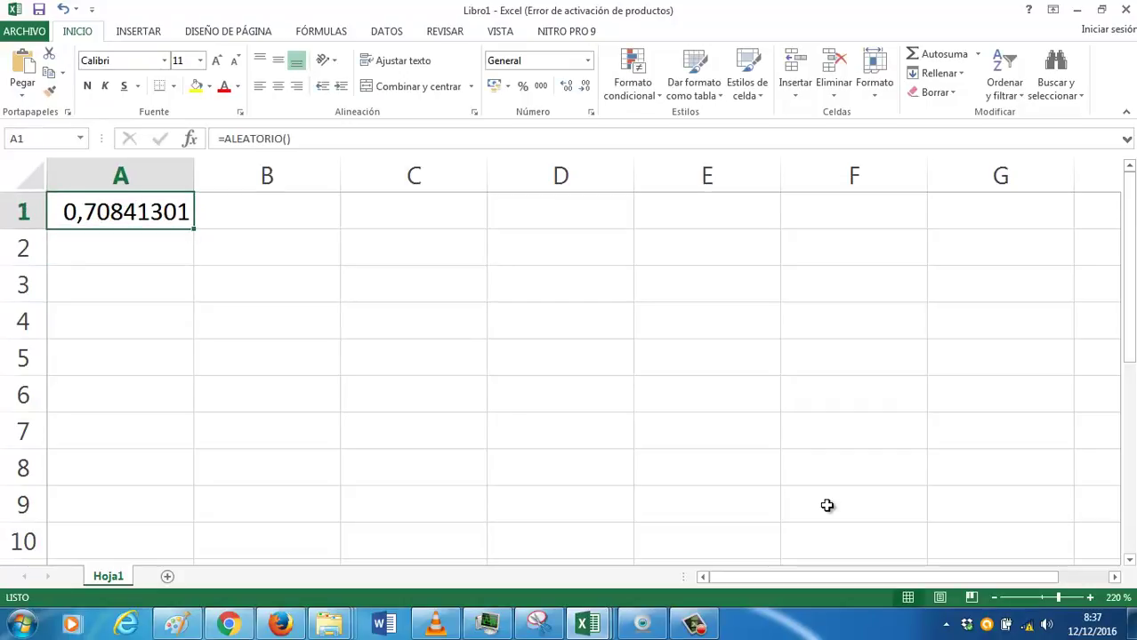
Enter 3, 4 and 6 into B1, B2 and B3 as A1 recalculates.
{"action": "key", "text": "Down"}
{"action": "key", "text": "Up"}
{"action": "key", "text": "Right"}
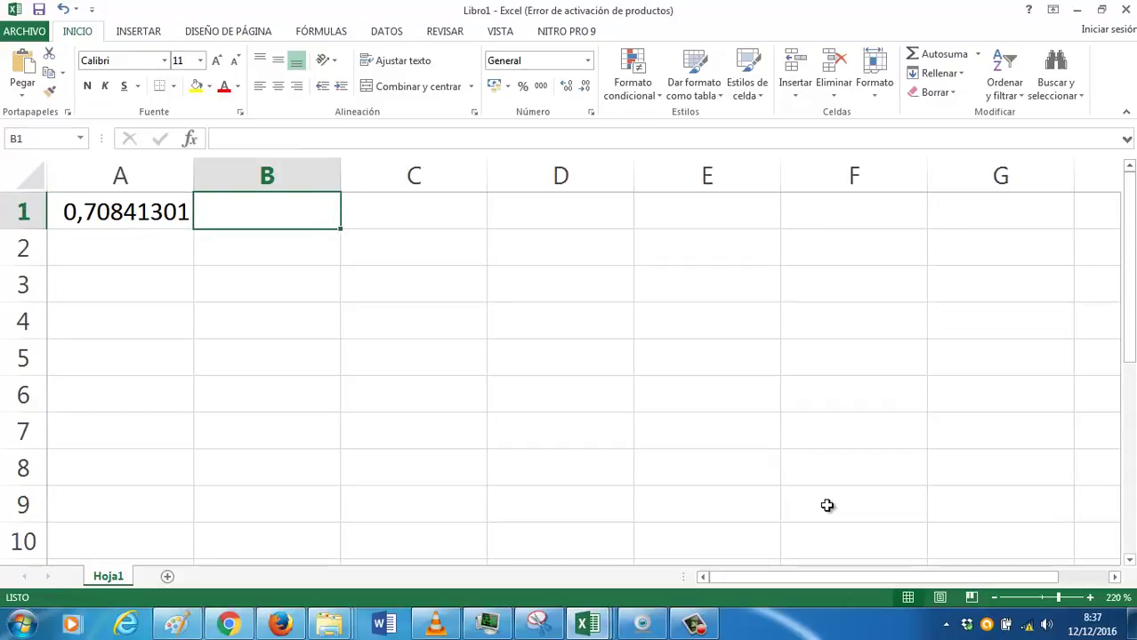
{"action": "type", "text": "3"}
{"action": "key", "text": "Return"}
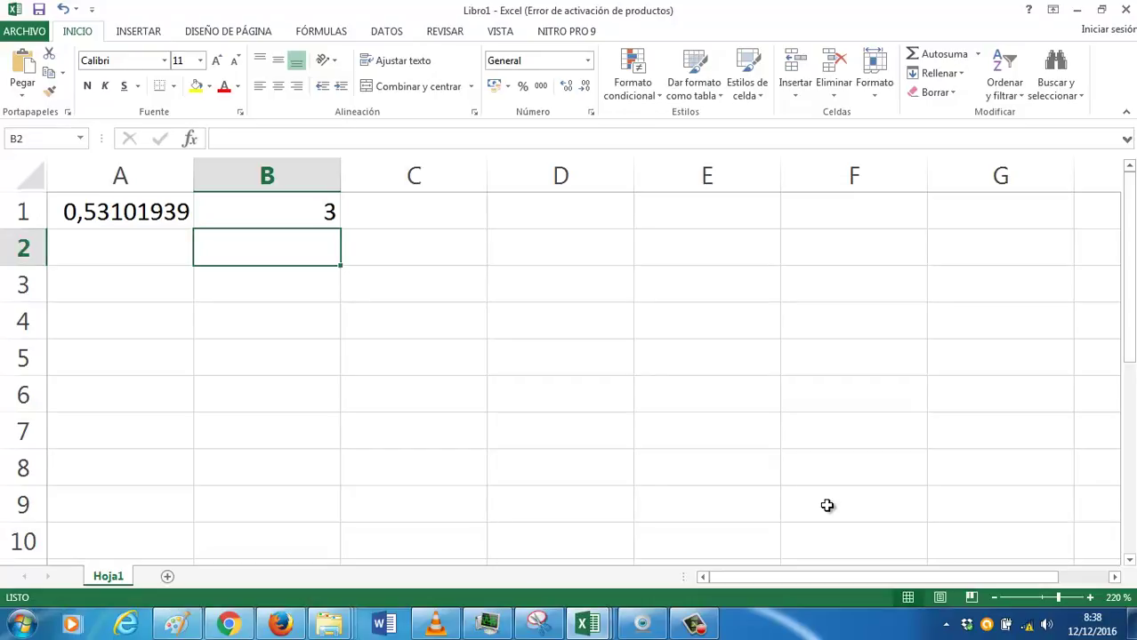
{"action": "type", "text": "4"}
{"action": "key", "text": "Return"}
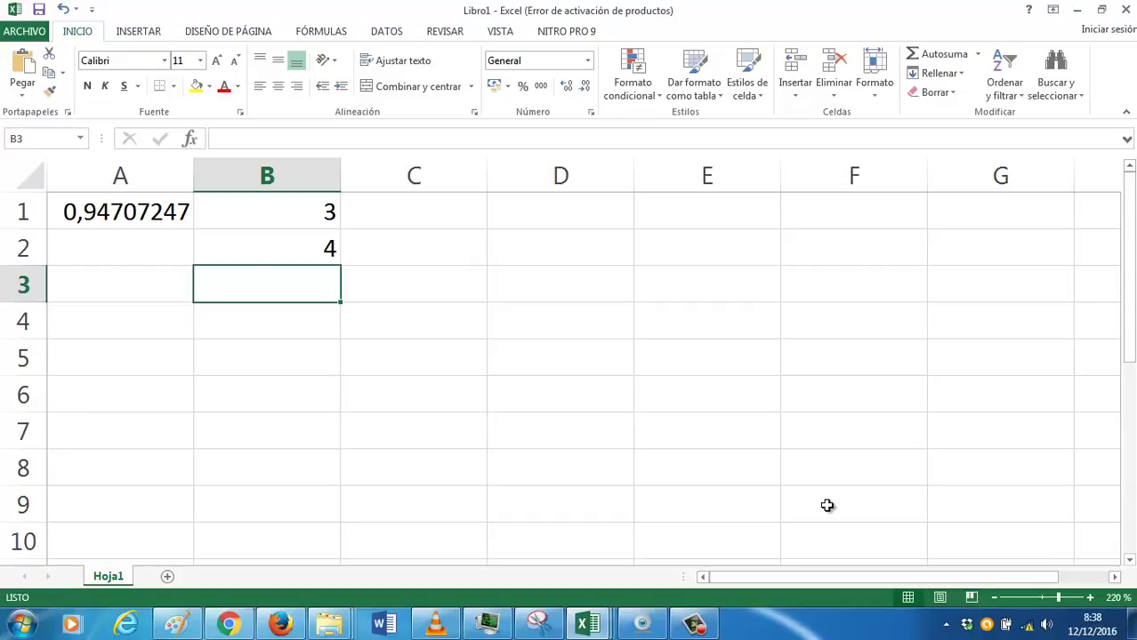
{"action": "type", "text": "6"}
{"action": "key", "text": "Return"}
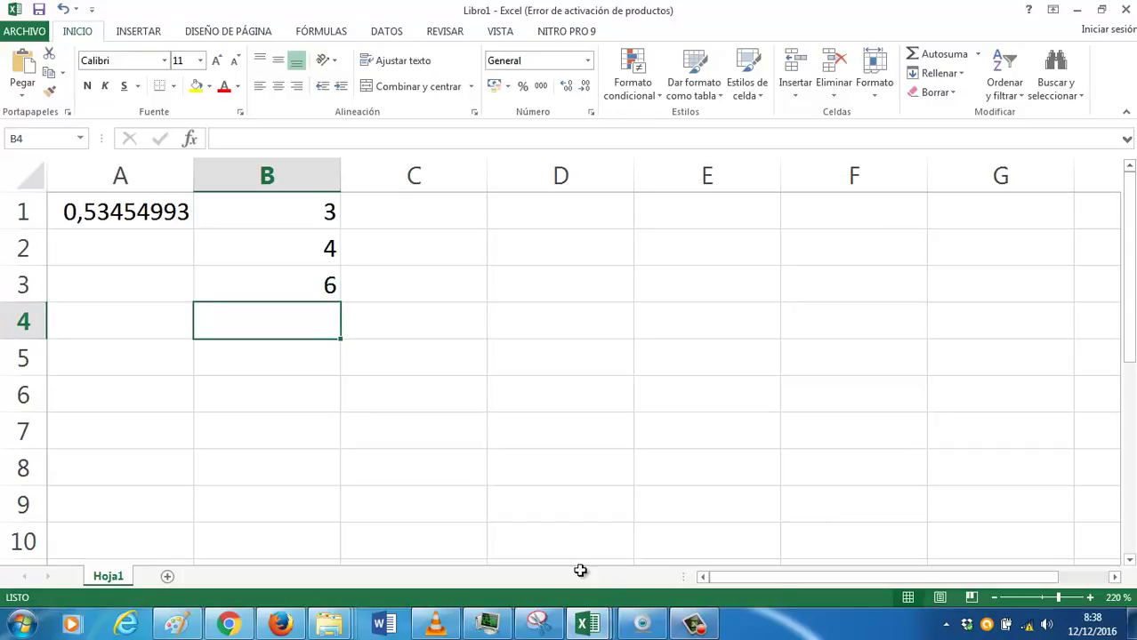
Copy A1 and paste it into E2 as a fixed value, 0,53454993.
{"action": "left_click", "coordinate": [102, 212]}
{"action": "right_click", "coordinate": [106, 220]}
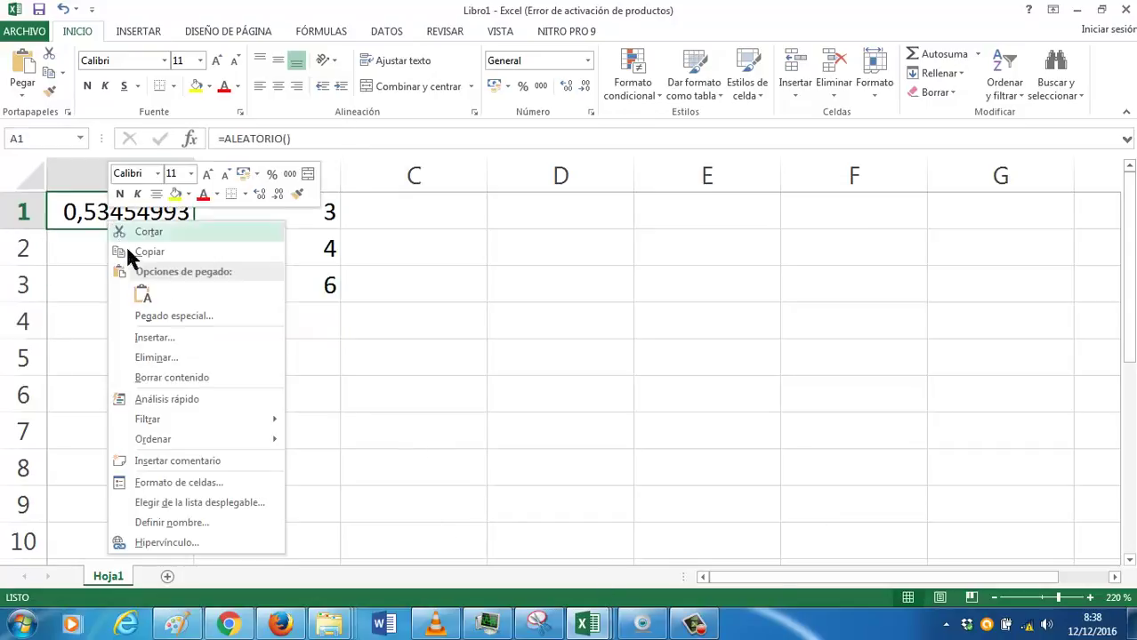
{"action": "left_click", "coordinate": [179, 251]}
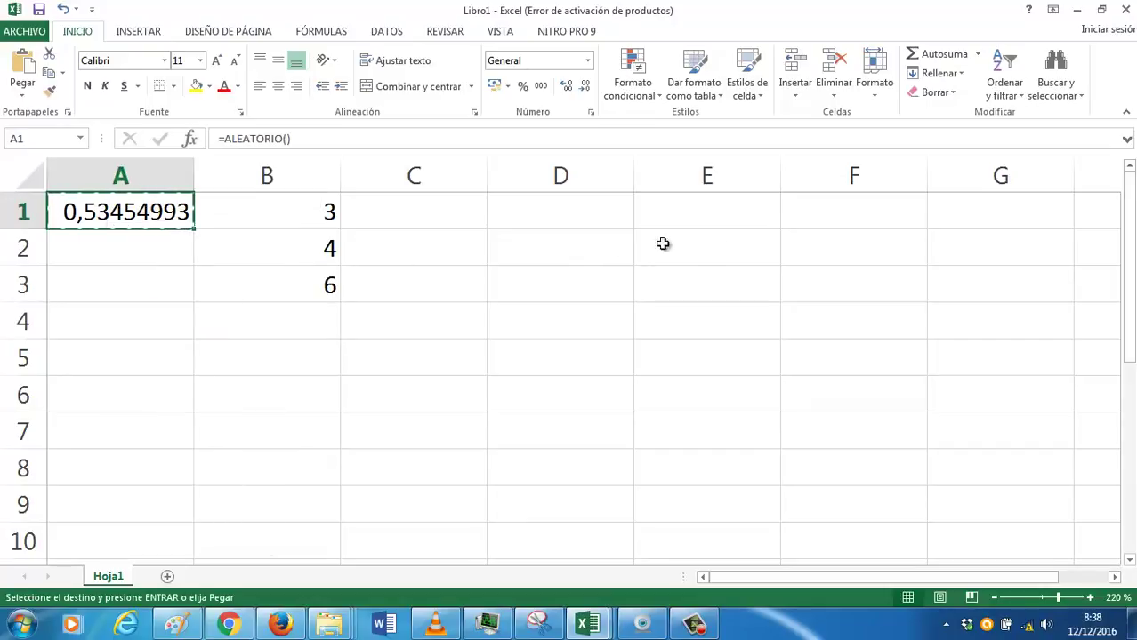
{"action": "left_click", "coordinate": [716, 246]}
{"action": "right_click", "coordinate": [720, 249]}
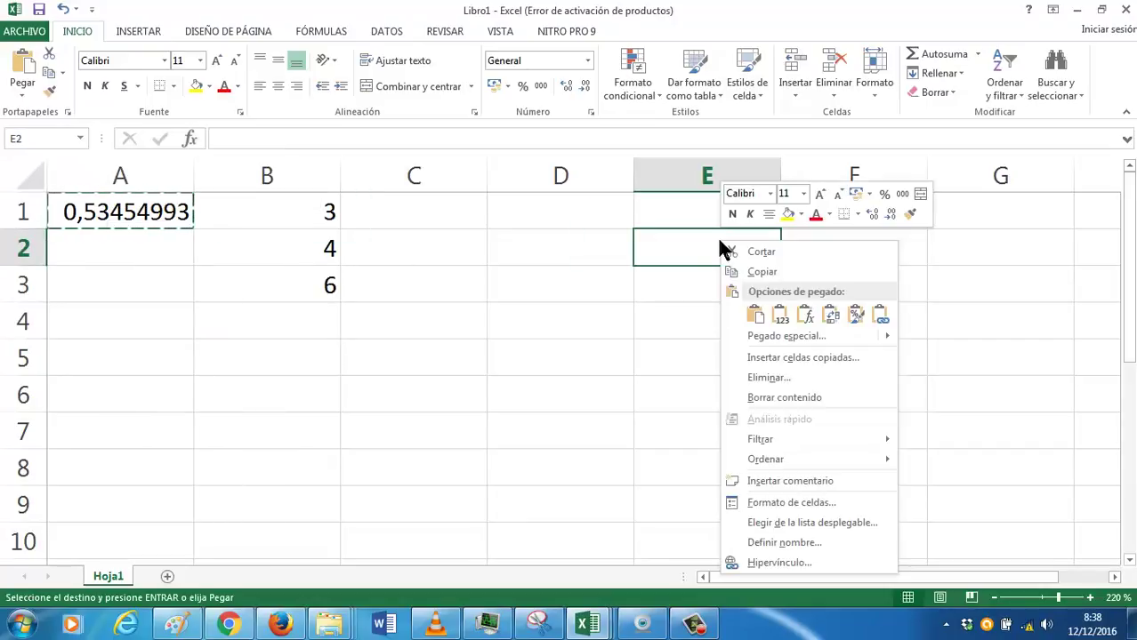
{"action": "left_click", "coordinate": [755, 316]}
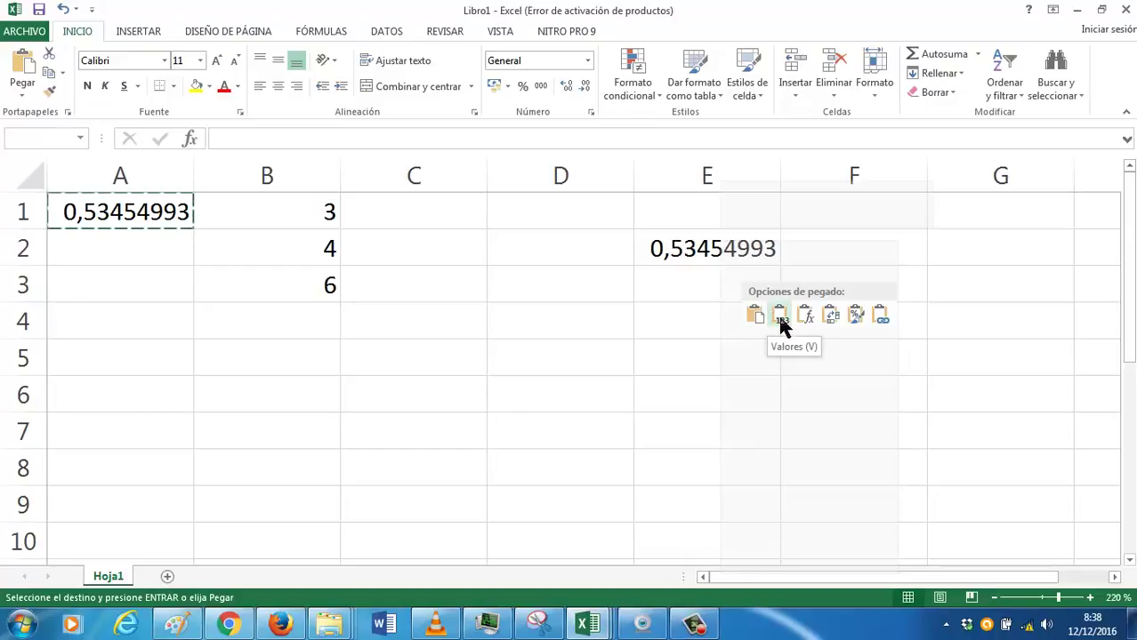
{"action": "left_click", "coordinate": [781, 322]}
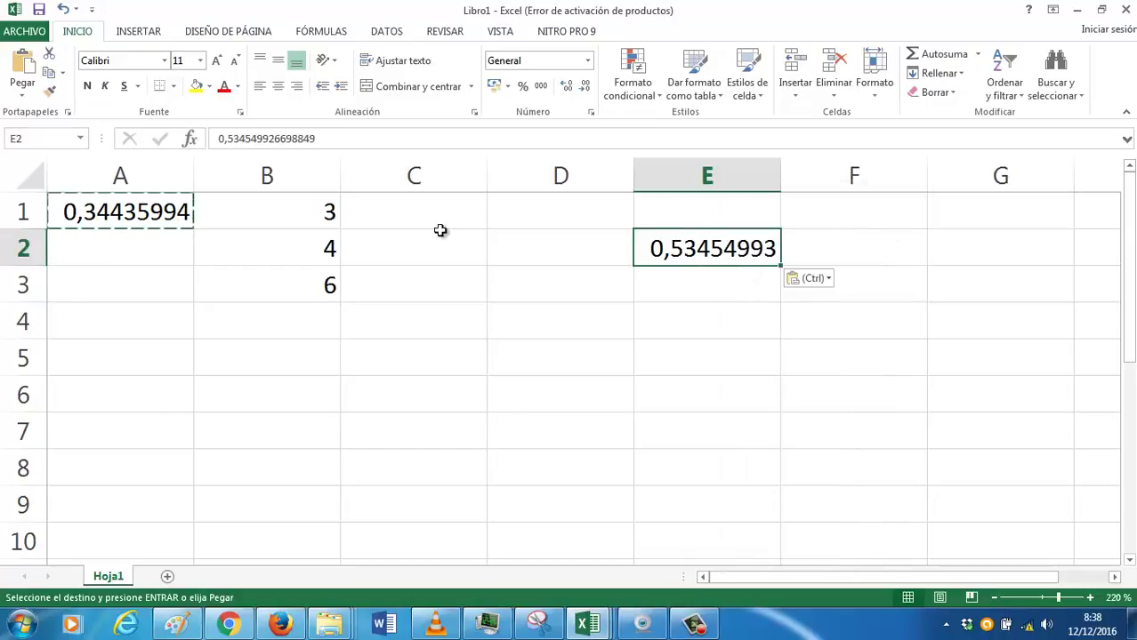
Enter 7 in B4.
{"action": "left_click", "coordinate": [249, 318]}
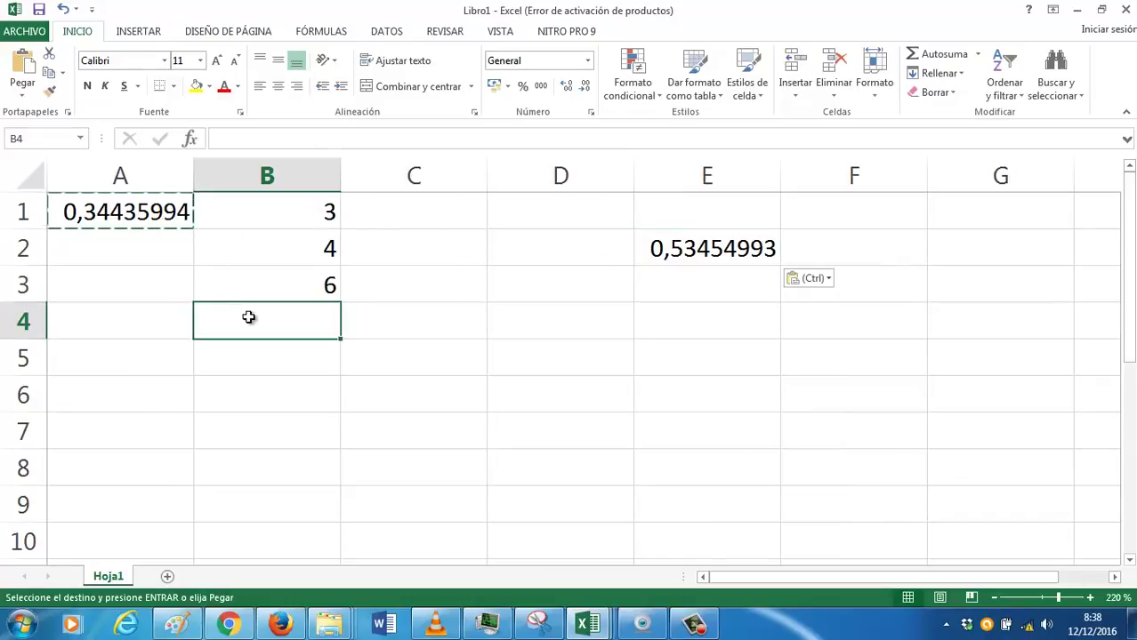
{"action": "type", "text": "7"}
{"action": "key", "text": "Return"}
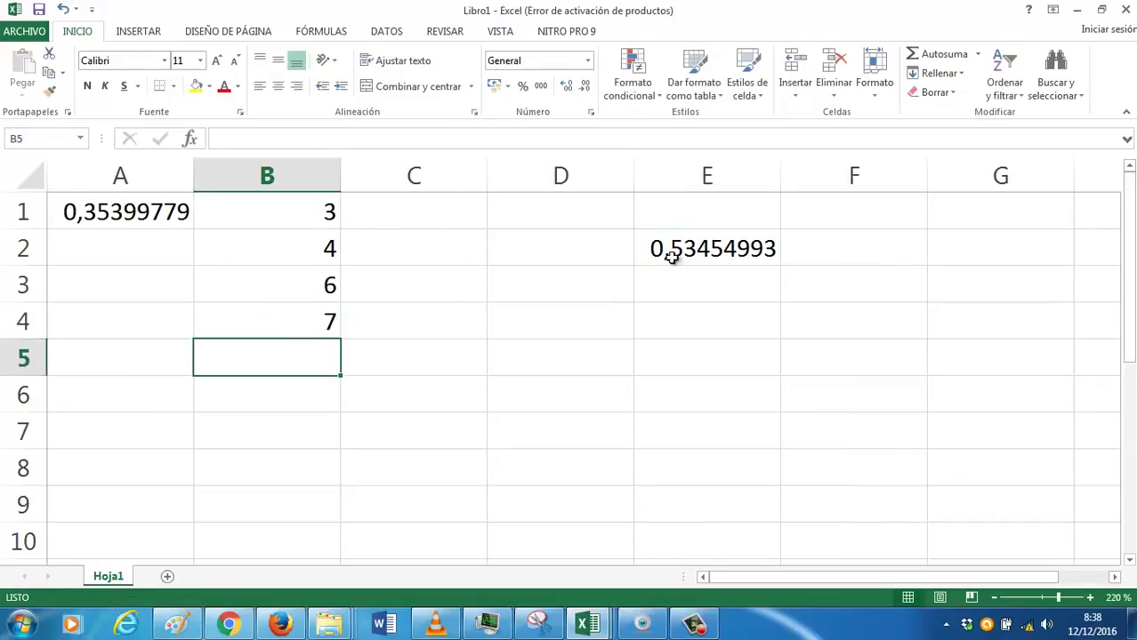
Fix the rejected =ALEATORIO(1;6) in A6 to =ALEATORIO.ENTRE(1;6), which shows 5.
{"action": "left_click", "coordinate": [152, 391]}
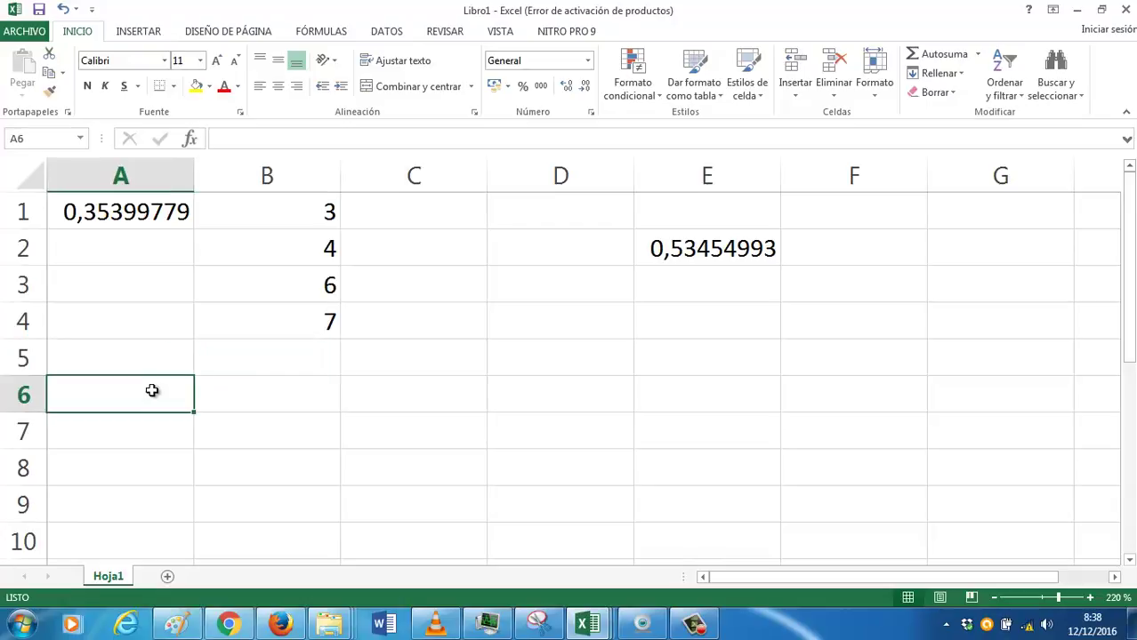
{"action": "type", "text": "=AL"}
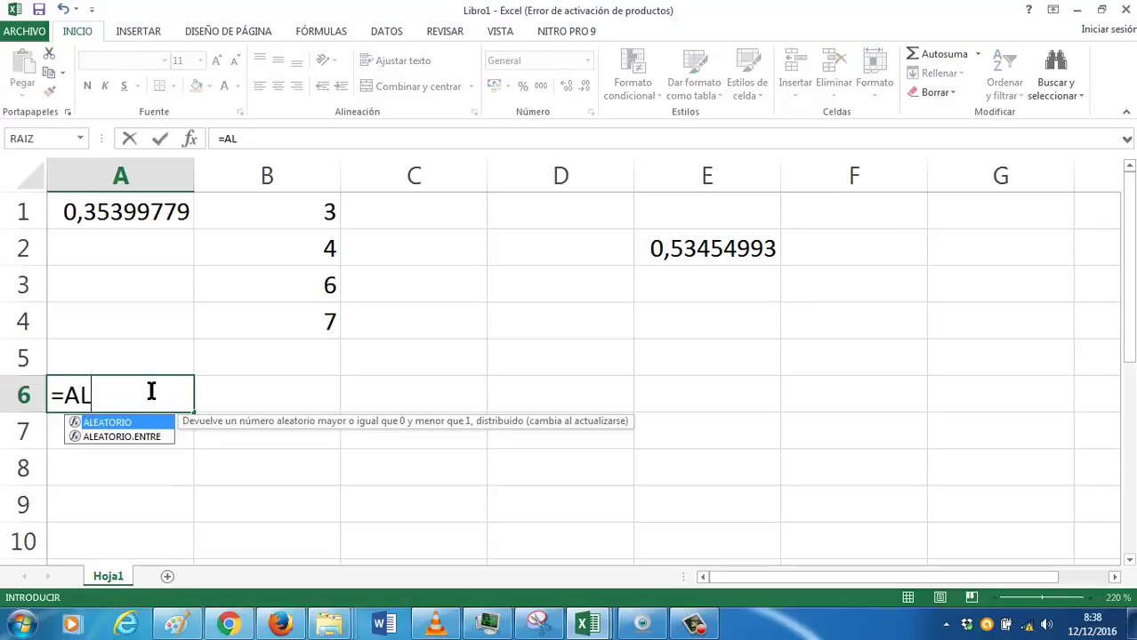
{"action": "type", "text": "EATORIO("}
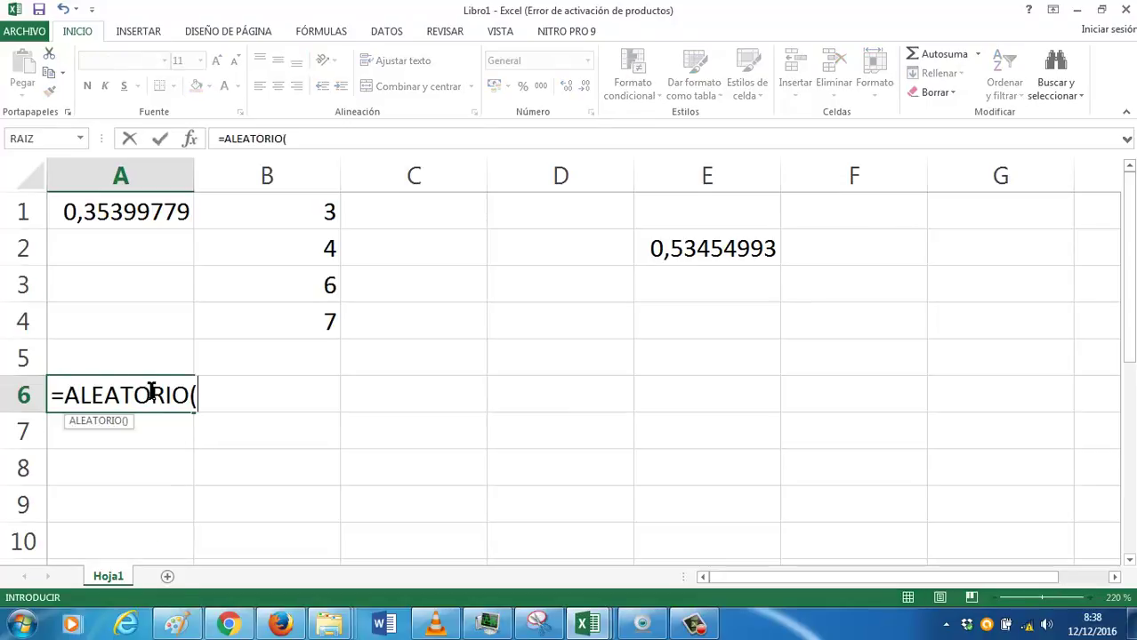
{"action": "type", "text": "1"}
{"action": "type", "text": ";6)"}
{"action": "key", "text": "Return"}
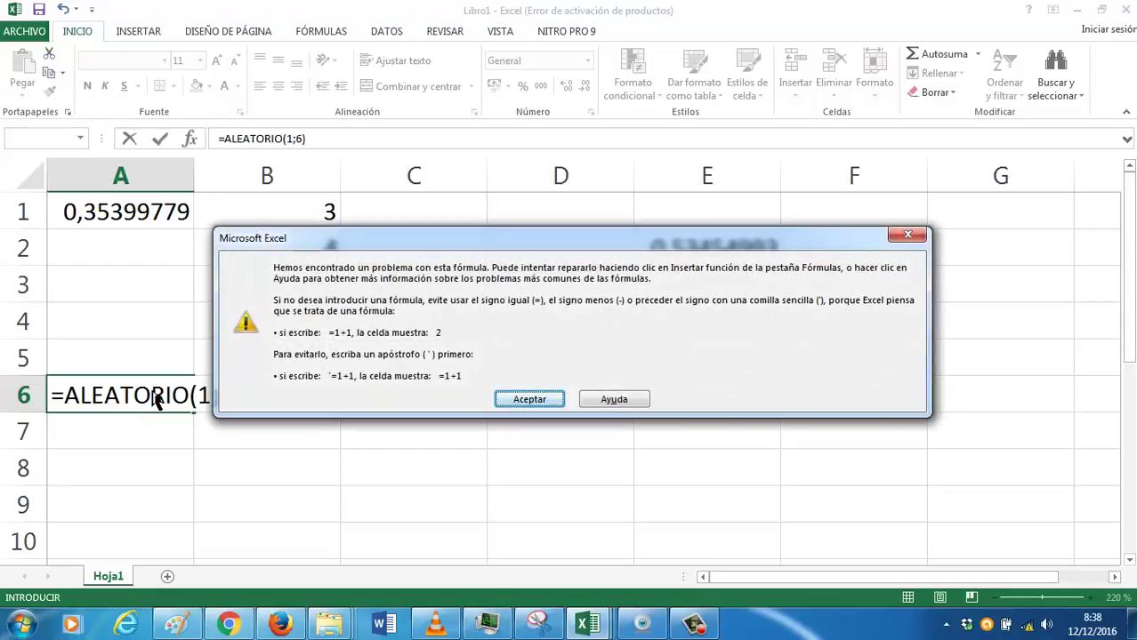
{"action": "key", "text": "Return"}
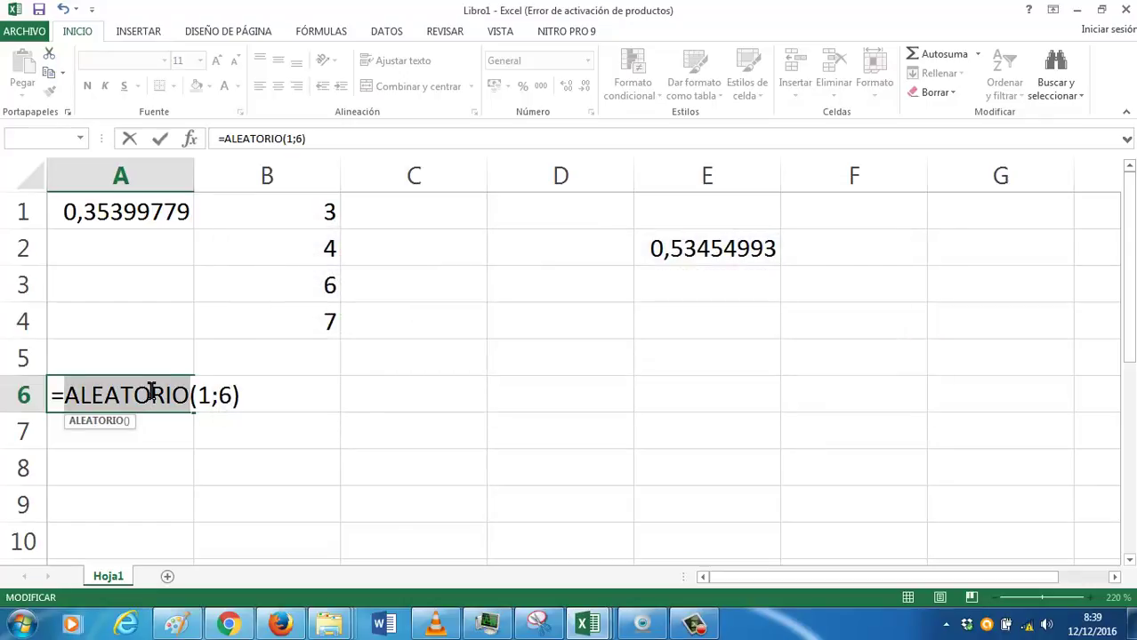
{"action": "key", "text": "End"}
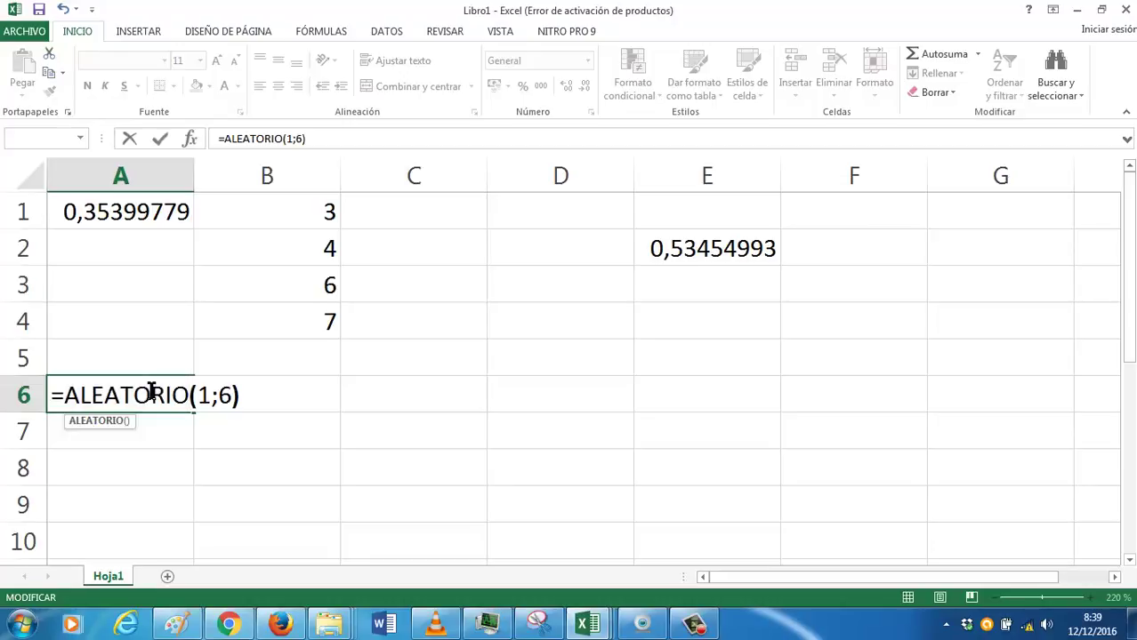
{"action": "key", "text": "Left"}
{"action": "key", "text": "Left"}
{"action": "key", "text": "Left"}
{"action": "key", "text": "Right"}
{"action": "key", "text": "Right"}
{"action": "type", "text": ".ENTRE"}
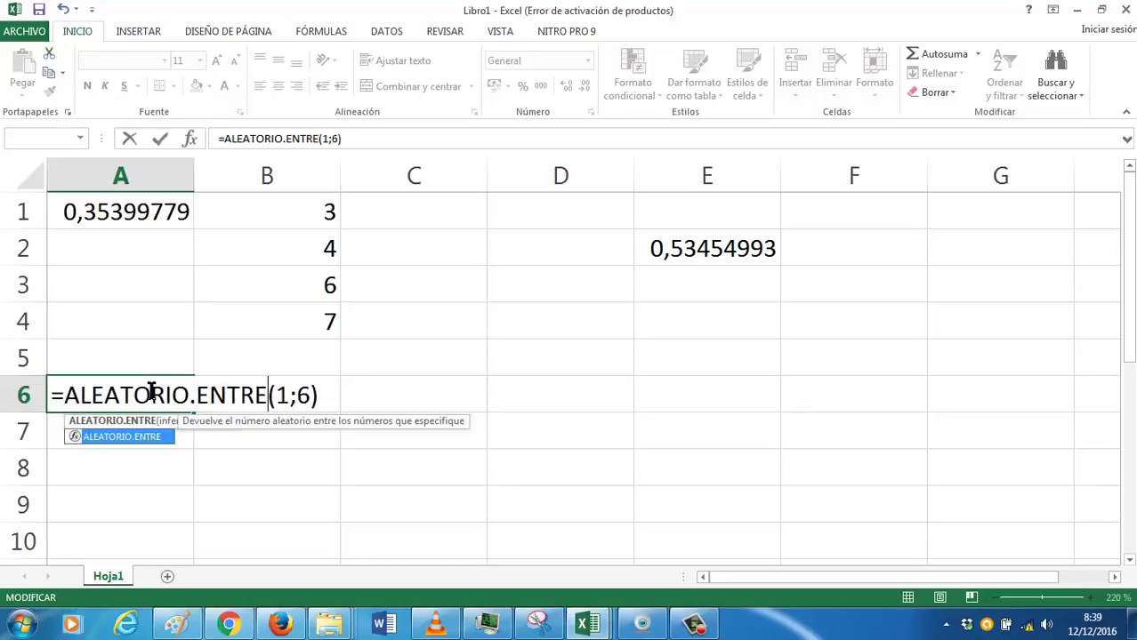
{"action": "key", "text": "Return"}
{"action": "left_click", "coordinate": [152, 391]}
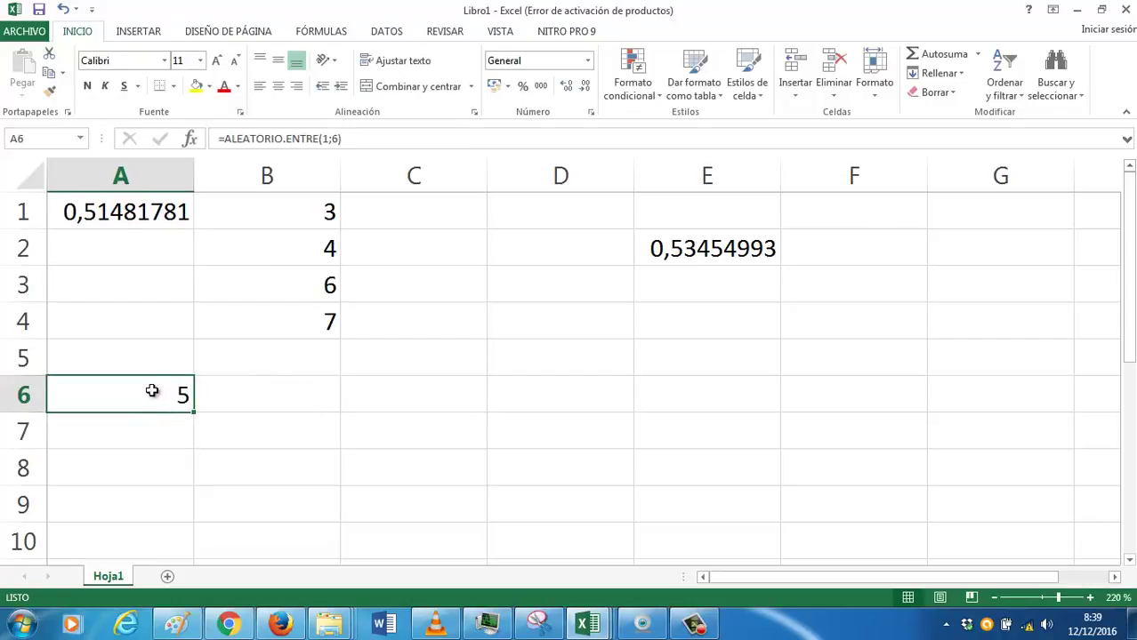
Copy the random-integer formula from A6 into B6 and cancel the copy marquee.
{"action": "key", "text": "ctrl+c"}
{"action": "key", "text": "Right"}
{"action": "key", "text": "ctrl+v"}
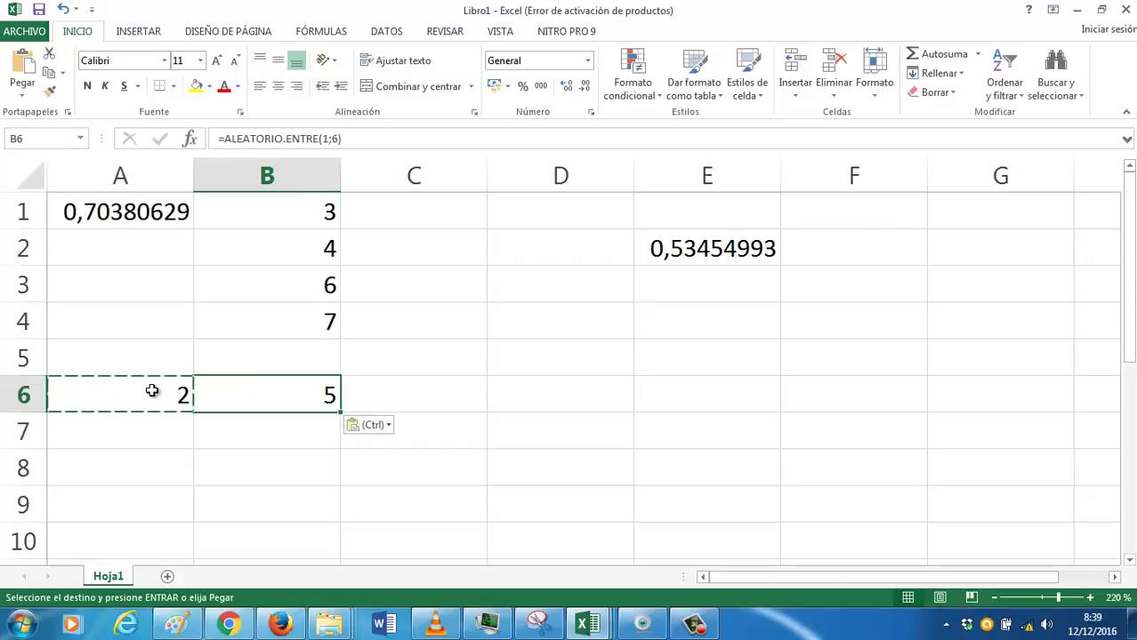
{"action": "key", "text": "Right"}
{"action": "key", "text": "Escape"}
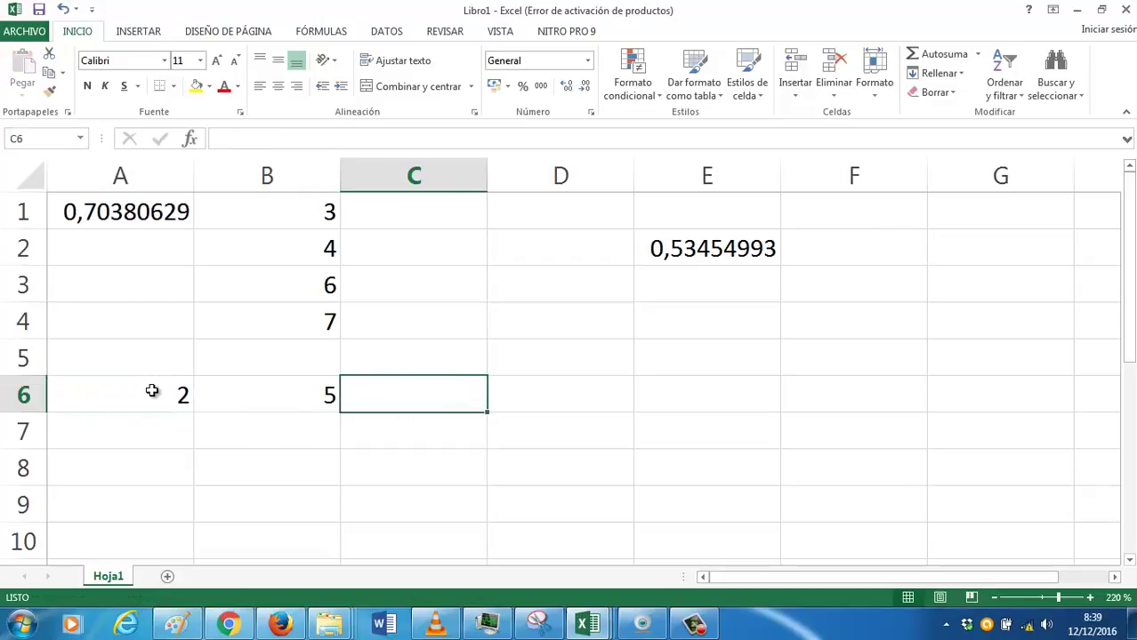
{"action": "key", "text": "Right"}
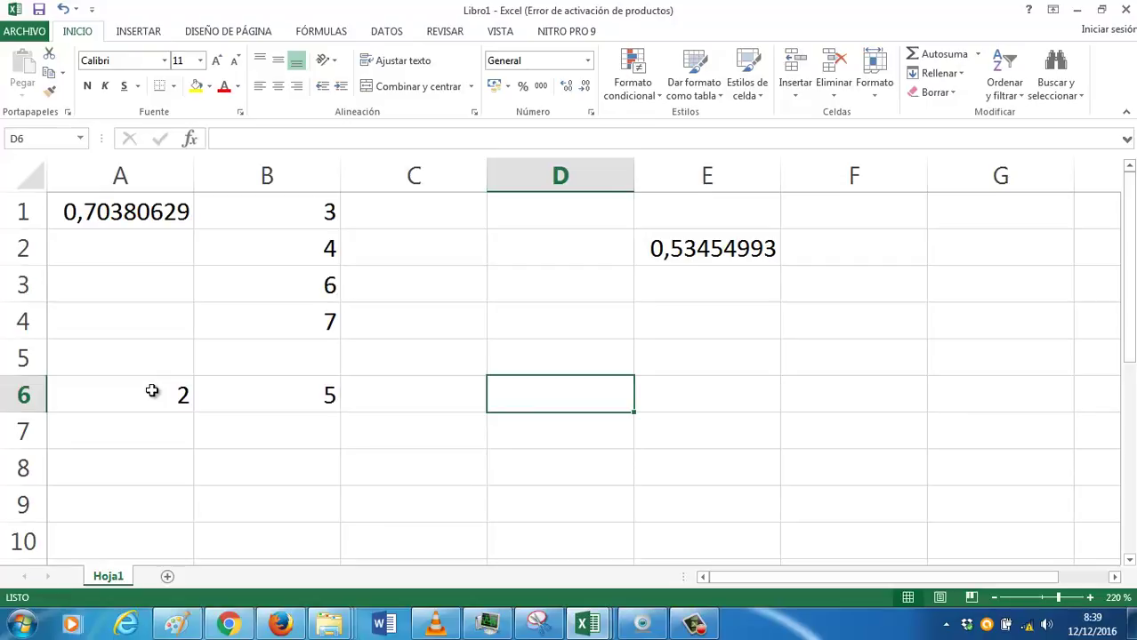
Leave D6 empty and enter trial values 6, 5, 4 and 3 in E6, watching recalculation.
{"action": "type", "text": "5"}
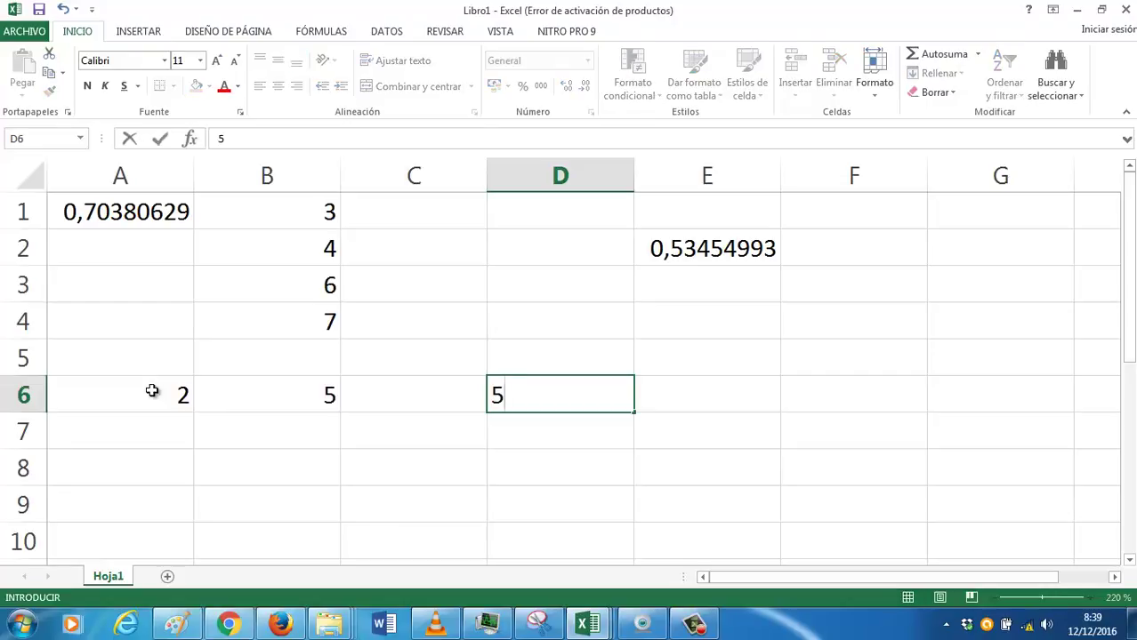
{"action": "key", "text": "BackSpace"}
{"action": "key", "text": "Tab"}
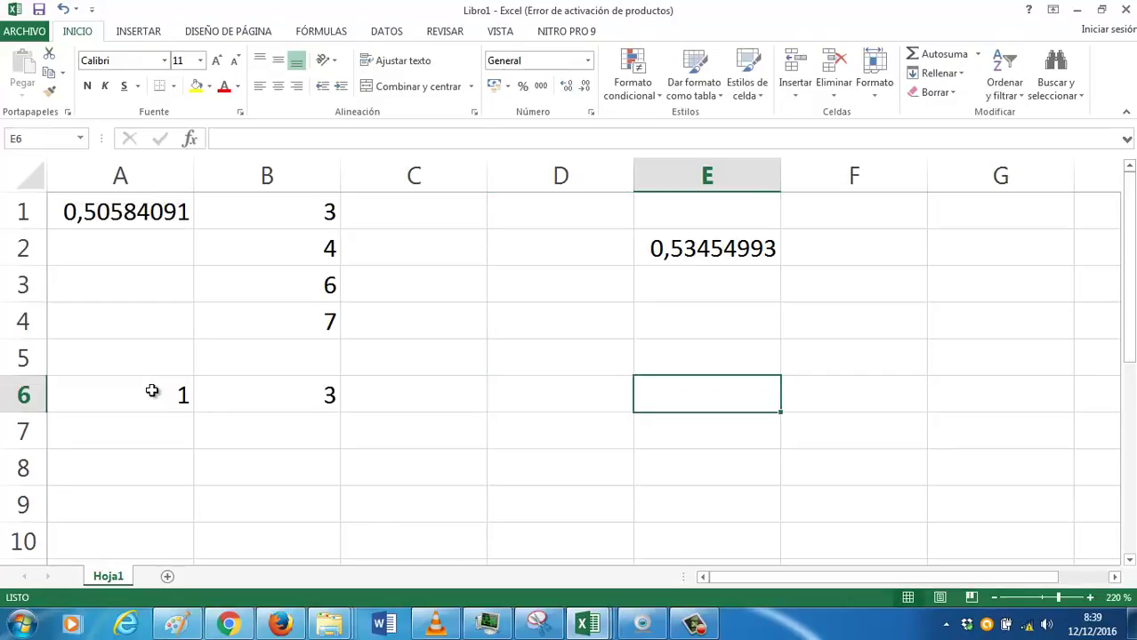
{"action": "type", "text": "6"}
{"action": "key", "text": "Return"}
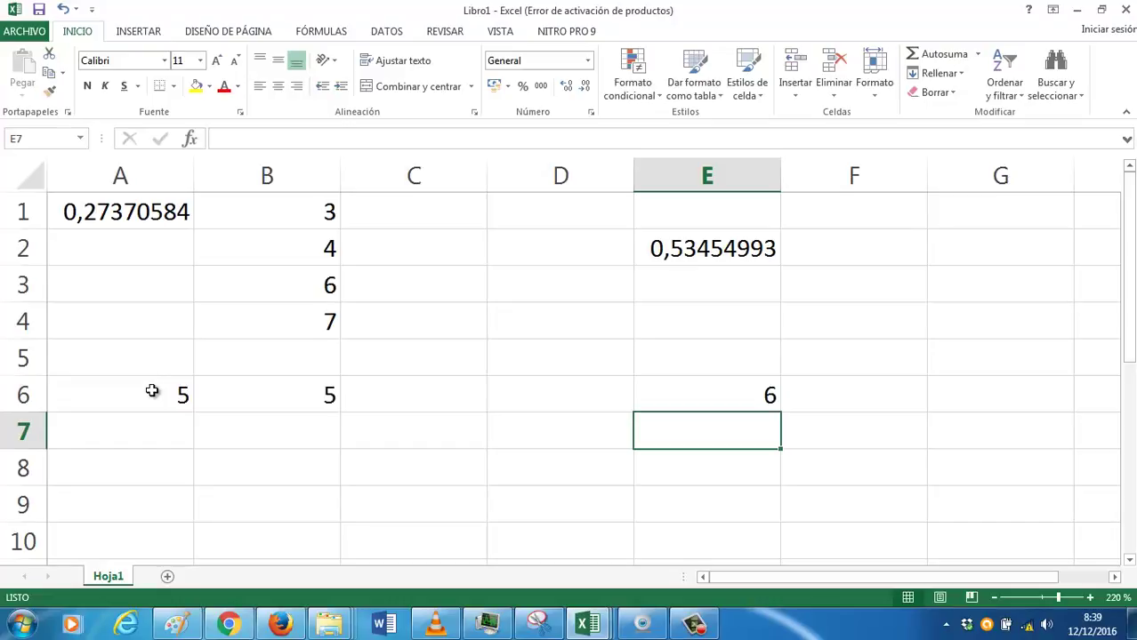
{"action": "key", "text": "Up"}
{"action": "type", "text": "5"}
{"action": "key", "text": "Return"}
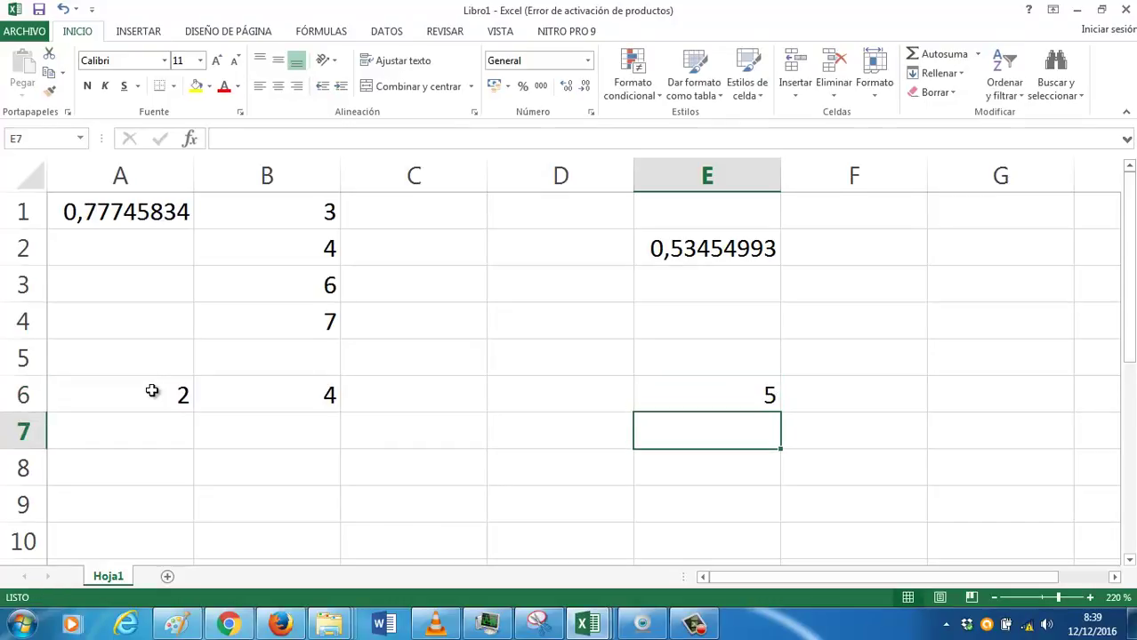
{"action": "key", "text": "Up"}
{"action": "type", "text": "4"}
{"action": "key", "text": "Return"}
{"action": "key", "text": "Return"}
{"action": "key", "text": "Up"}
{"action": "key", "text": "Up"}
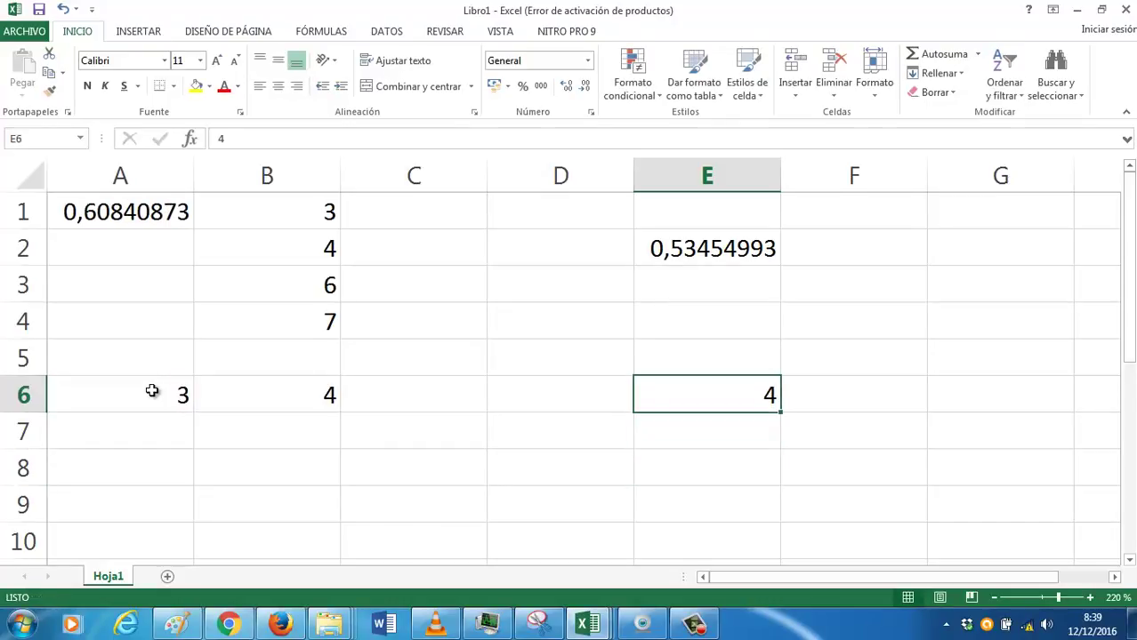
{"action": "type", "text": "3"}
Keep overwriting E6 and E7 with 2, 6, 7, 5 and 4 to trigger recalculations.
{"action": "key", "text": "Return"}
{"action": "key", "text": "Up"}
{"action": "type", "text": "2"}
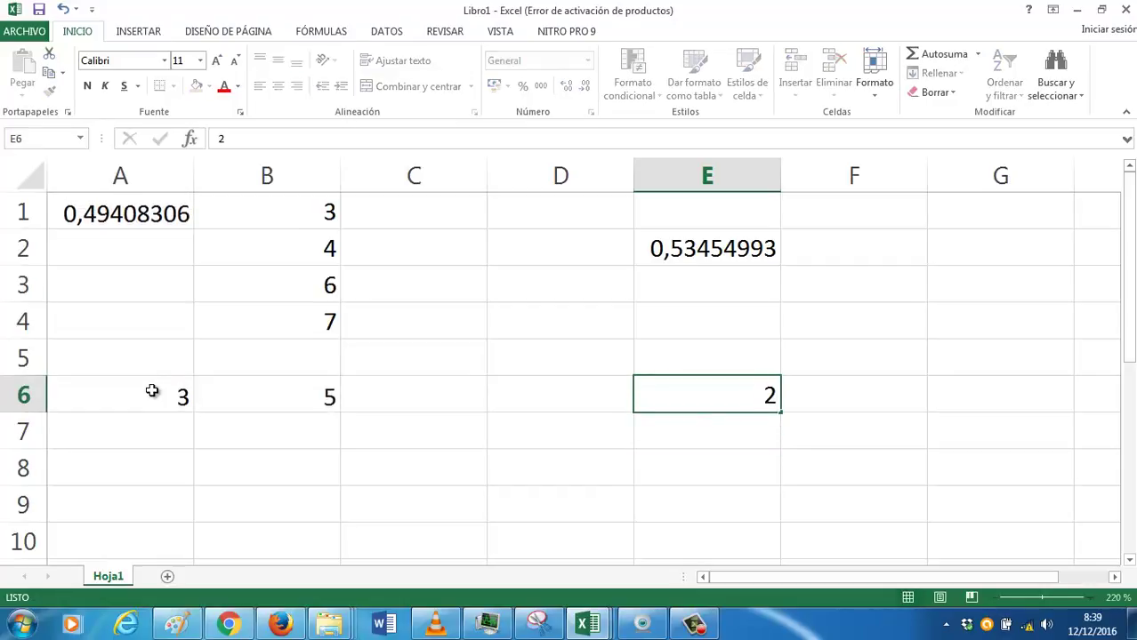
{"action": "key", "text": "Return"}
{"action": "key", "text": "Up"}
{"action": "type", "text": "6"}
{"action": "key", "text": "Return"}
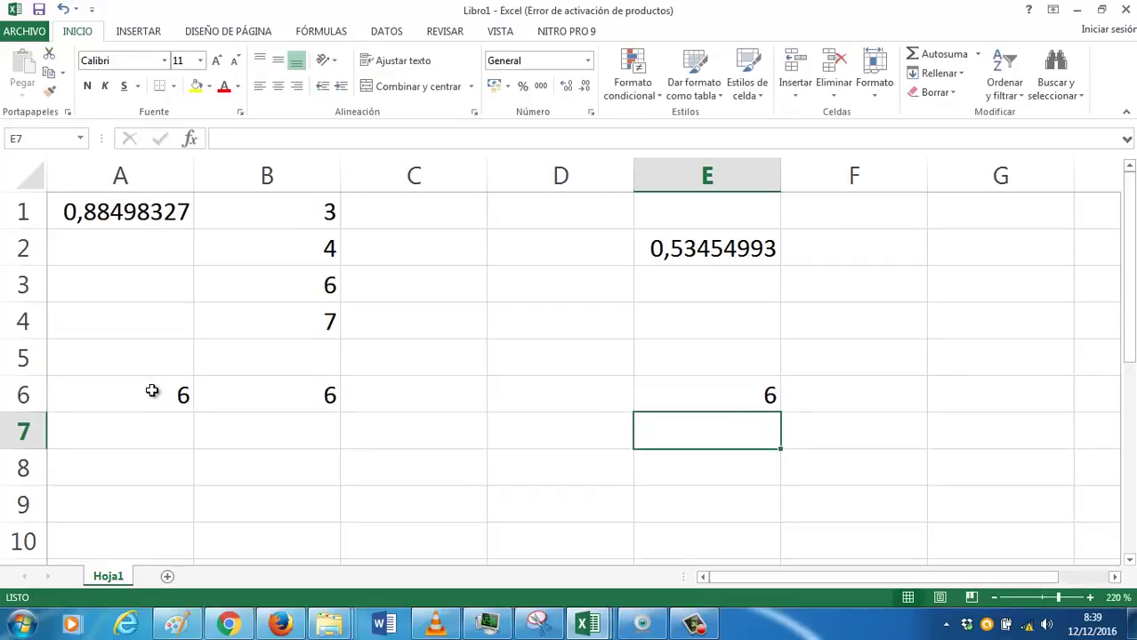
{"action": "key", "text": "Up"}
{"action": "key", "text": "Return"}
{"action": "type", "text": "7"}
{"action": "key", "text": "Return"}
{"action": "key", "text": "Up"}
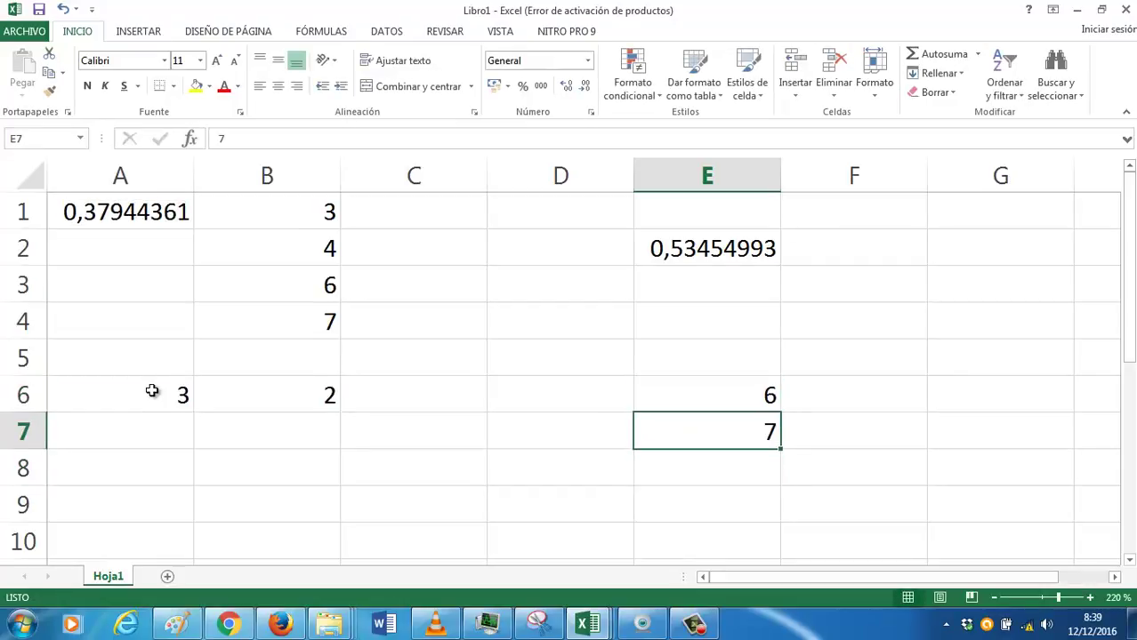
{"action": "type", "text": "5"}
{"action": "key", "text": "Return"}
{"action": "type", "text": "4"}
Enter 4s in E8, F8, F7, F6, F5 and G5.
{"action": "key", "text": "Right"}
{"action": "type", "text": "4"}
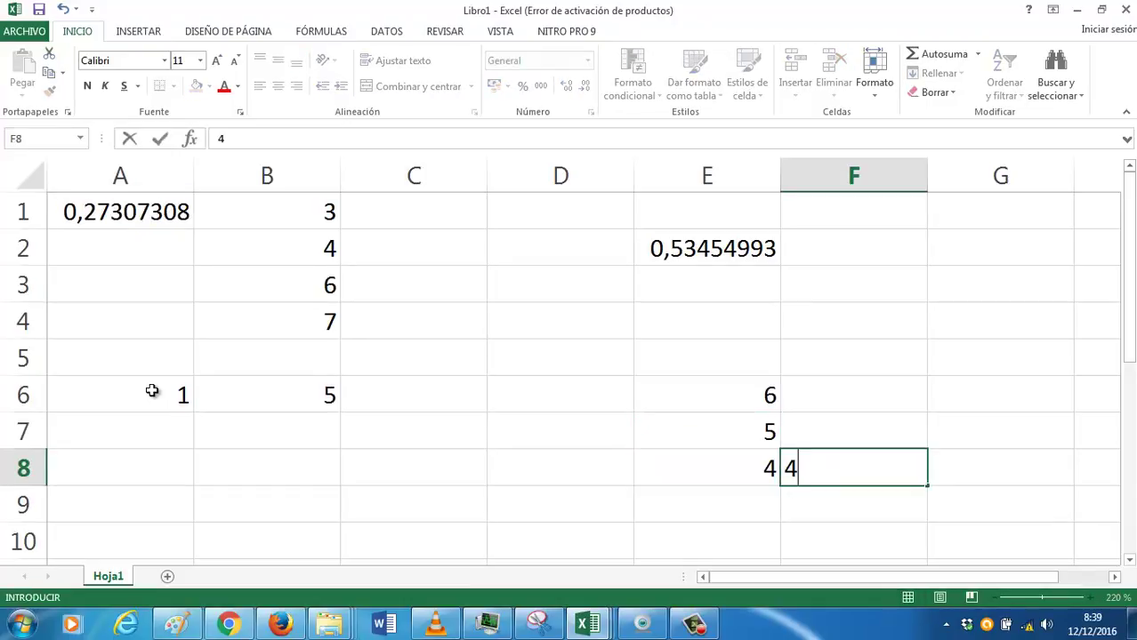
{"action": "key", "text": "Up"}
{"action": "key", "text": "4"}
{"action": "key", "text": "Up"}
{"action": "key", "text": "4"}
{"action": "key", "text": "Up"}
{"action": "key", "text": "4"}
{"action": "key", "text": "Right"}
Put another 4 near H6 and overwrite F6 with 5.
{"action": "key", "text": "4"}
{"action": "key", "text": "Right"}
{"action": "key", "text": "Down"}
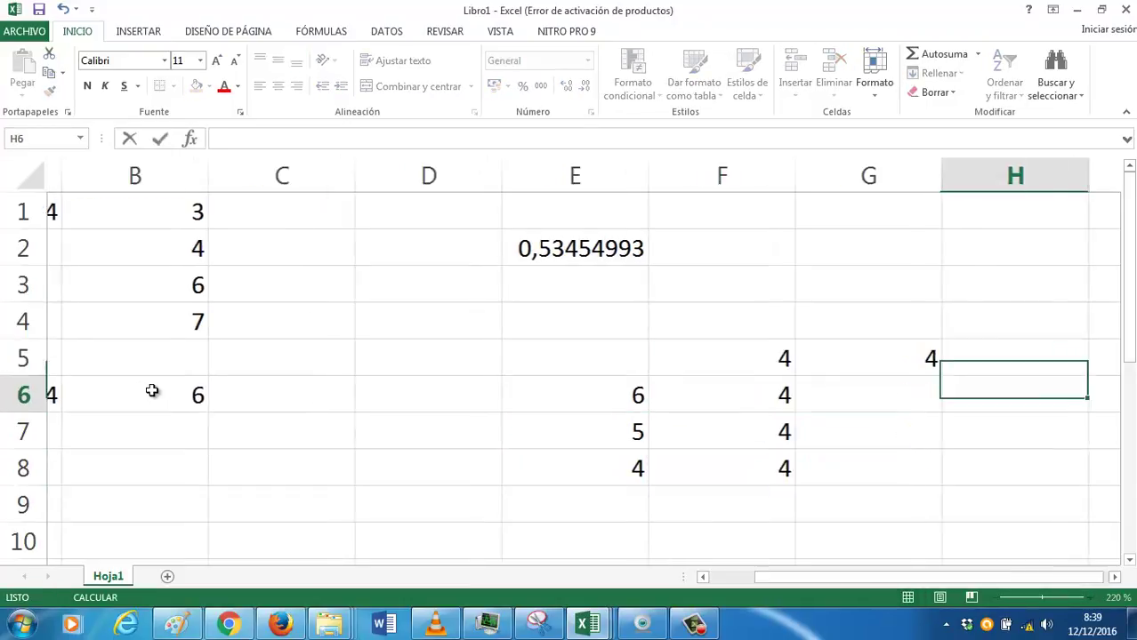
{"action": "key", "text": "4"}
{"action": "key", "text": "Left"}
{"action": "key", "text": "Left"}
{"action": "type", "text": "5"}
{"action": "key", "text": "Left"}
{"action": "key", "text": "Left"}
{"action": "key", "text": "Left"}
{"action": "key", "text": "Left"}
{"action": "key", "text": "Left"}
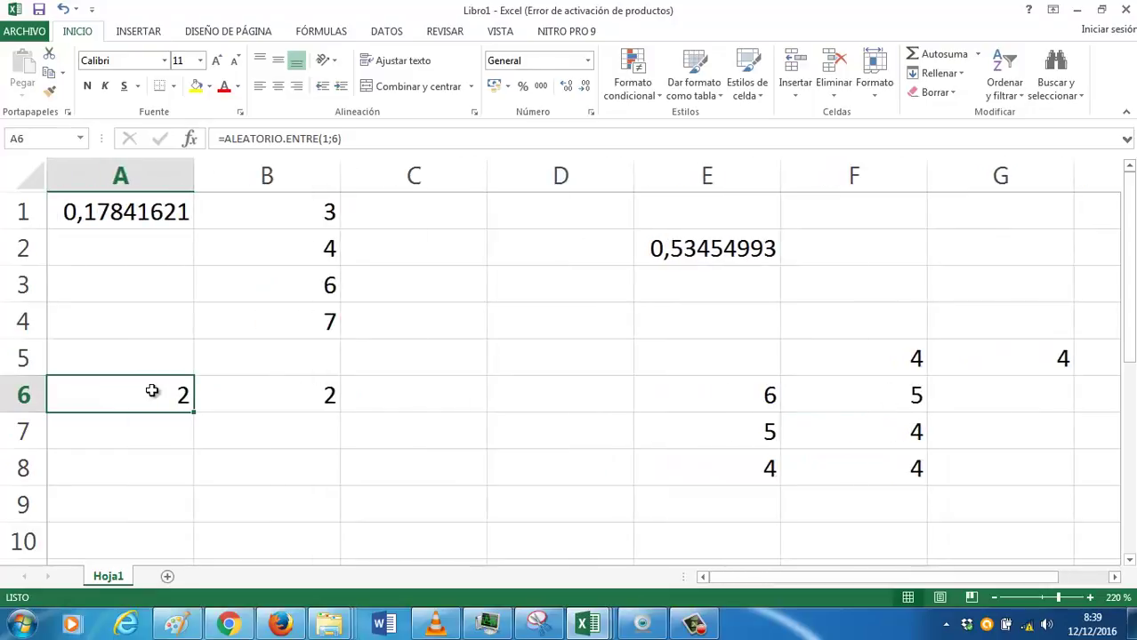
{"action": "key", "text": "Right"}
{"action": "key", "text": "Right"}
{"action": "key", "text": "Right"}
{"action": "key", "text": "Right"}
{"action": "key", "text": "Right"}
{"action": "key", "text": "Up"}
{"action": "key", "text": "Left"}
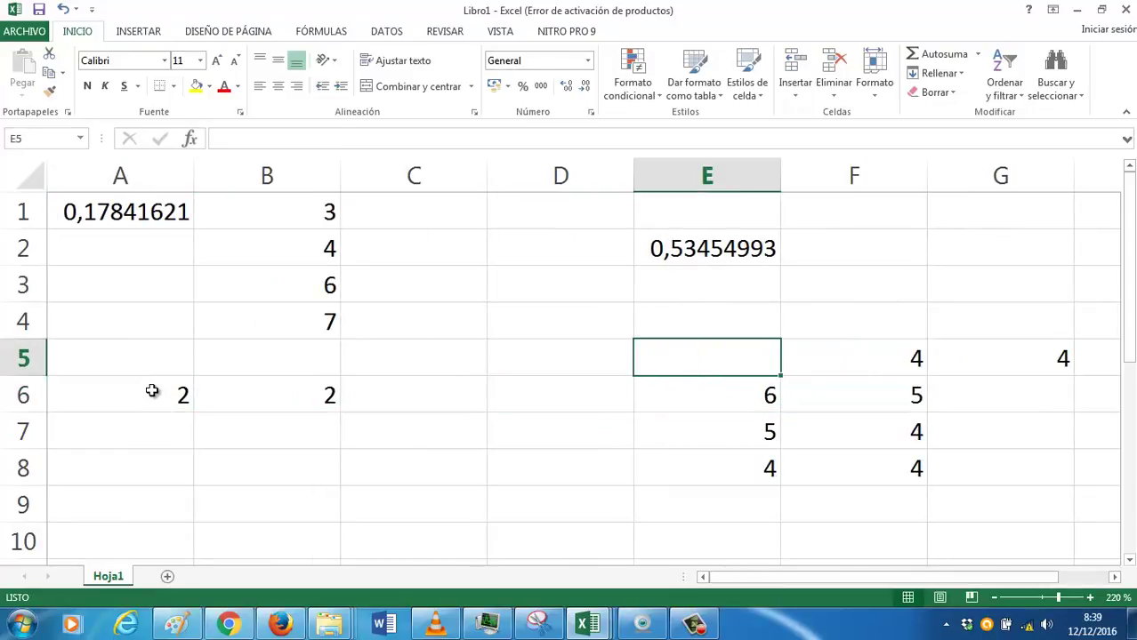
Enter 5 in E5 and E9, then 3 in F9 and G9.
{"action": "type", "text": "5"}
{"action": "key", "text": "Return"}
{"action": "key", "text": "Down"}
{"action": "key", "text": "Down"}
{"action": "key", "text": "Down"}
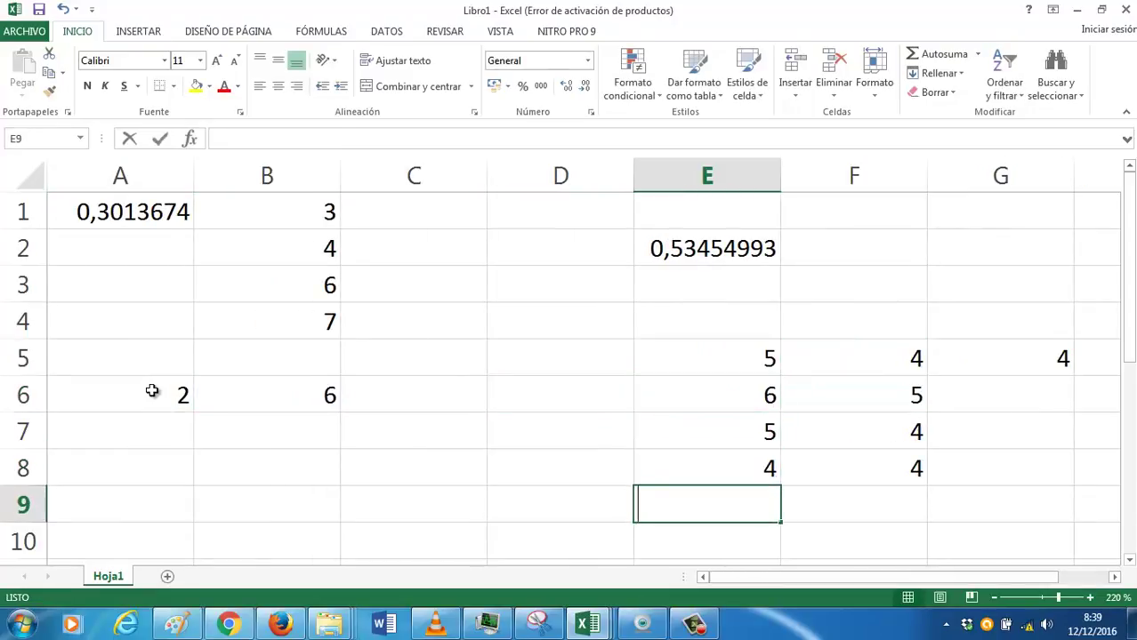
{"action": "type", "text": "5"}
{"action": "key", "text": "ctrl+Return"}
{"action": "key", "text": "Right"}
{"action": "type", "text": "3"}
{"action": "key", "text": "Right"}
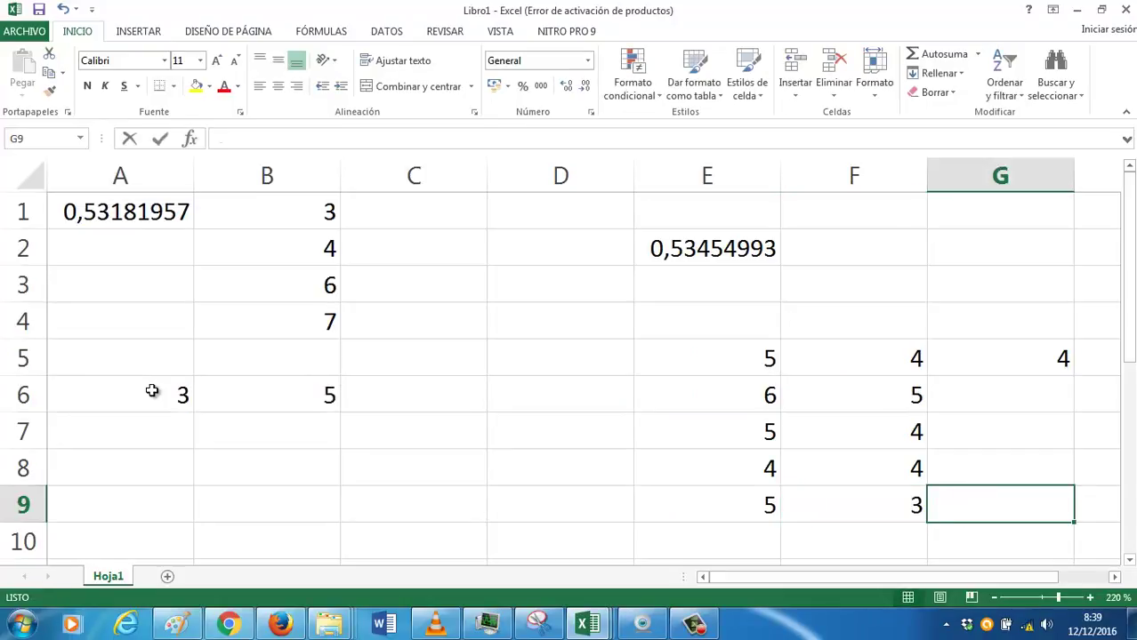
{"action": "type", "text": "3"}
Fill column G upward with 3s through G5 and put -3 in G4.
{"action": "key", "text": "Up"}
{"action": "type", "text": "3"}
{"action": "key", "text": "Up"}
{"action": "type", "text": "3"}
{"action": "key", "text": "Up"}
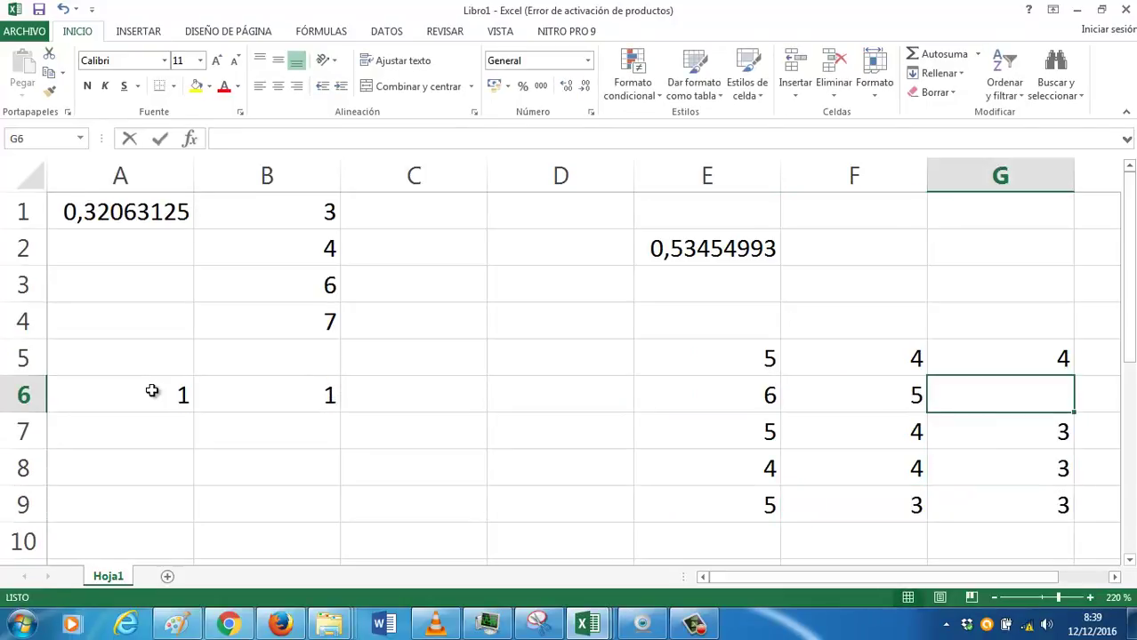
{"action": "type", "text": "3"}
{"action": "key", "text": "Up"}
{"action": "type", "text": "3"}
{"action": "key", "text": "Up"}
{"action": "type", "text": "-"}
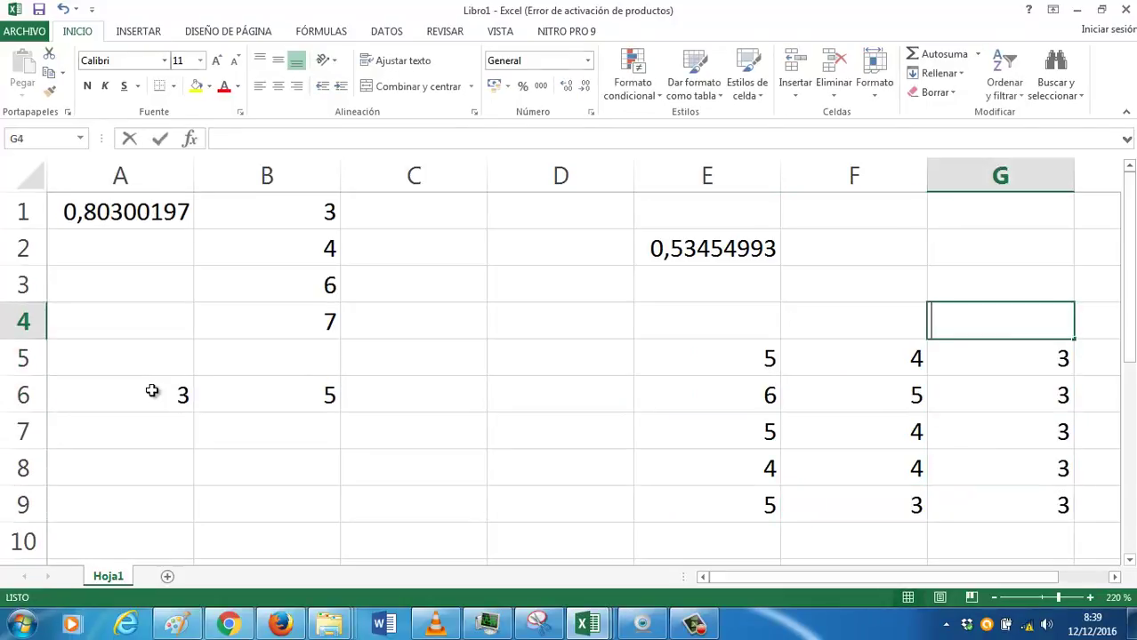
{"action": "type", "text": "3"}
{"action": "key", "text": "Return"}
Enter 4 in F4, then 3, 3 and 5 down E5:E7.
{"action": "key", "text": "Up"}
{"action": "key", "text": "Left"}
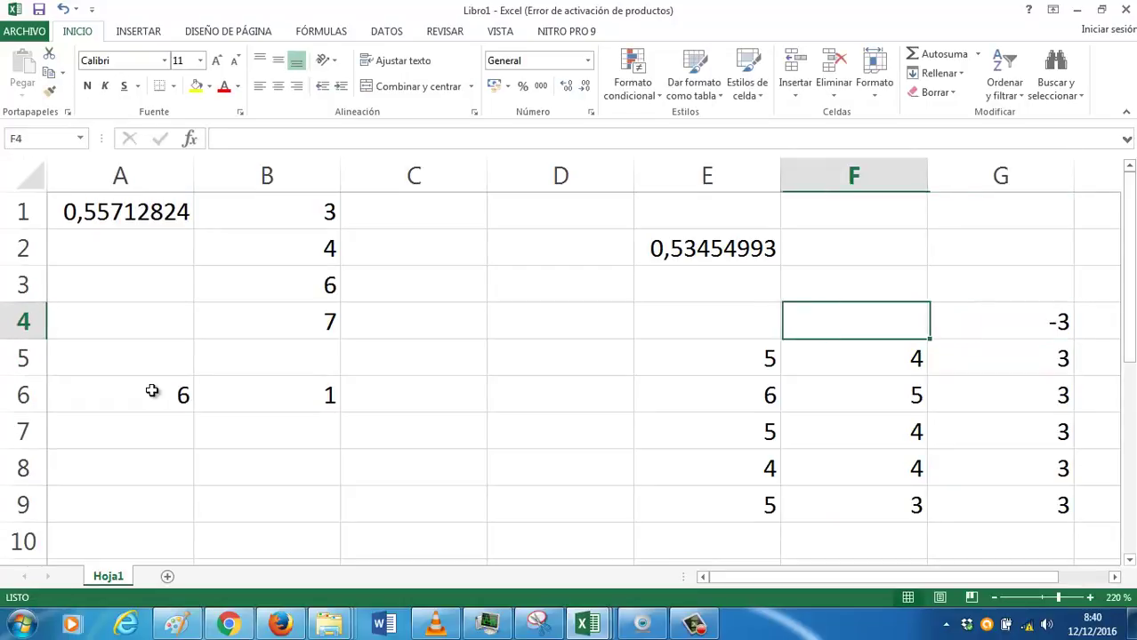
{"action": "type", "text": "4"}
{"action": "key", "text": "Return"}
{"action": "key", "text": "Left"}
{"action": "type", "text": "3"}
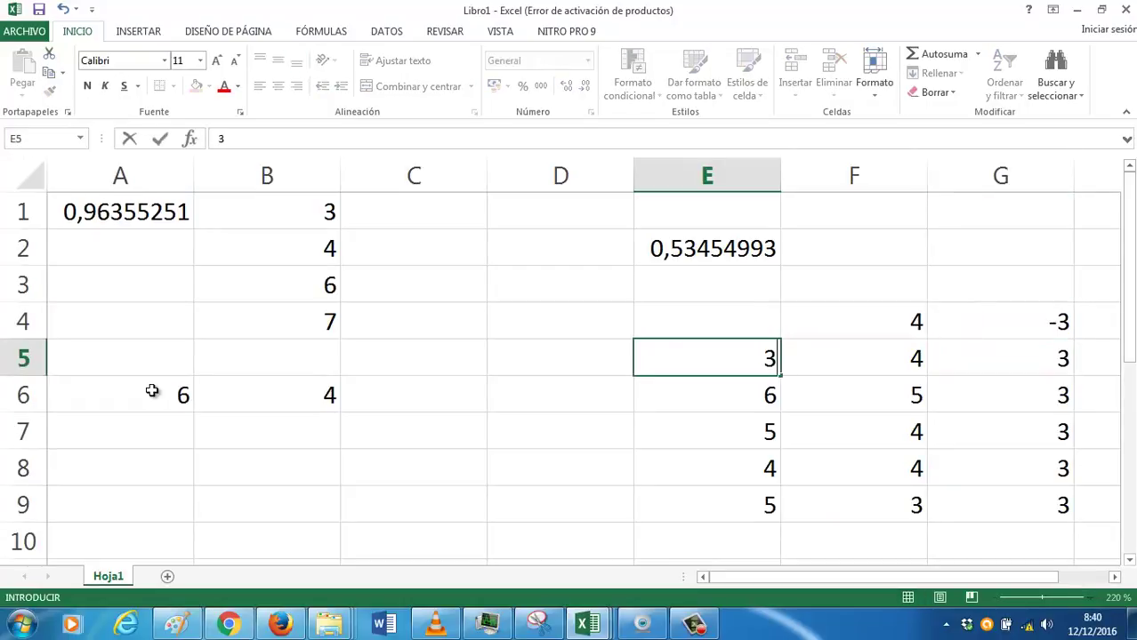
{"action": "key", "text": "Return"}
{"action": "type", "text": "3"}
{"action": "key", "text": "Return"}
{"action": "type", "text": "5"}
{"action": "key", "text": "Return"}
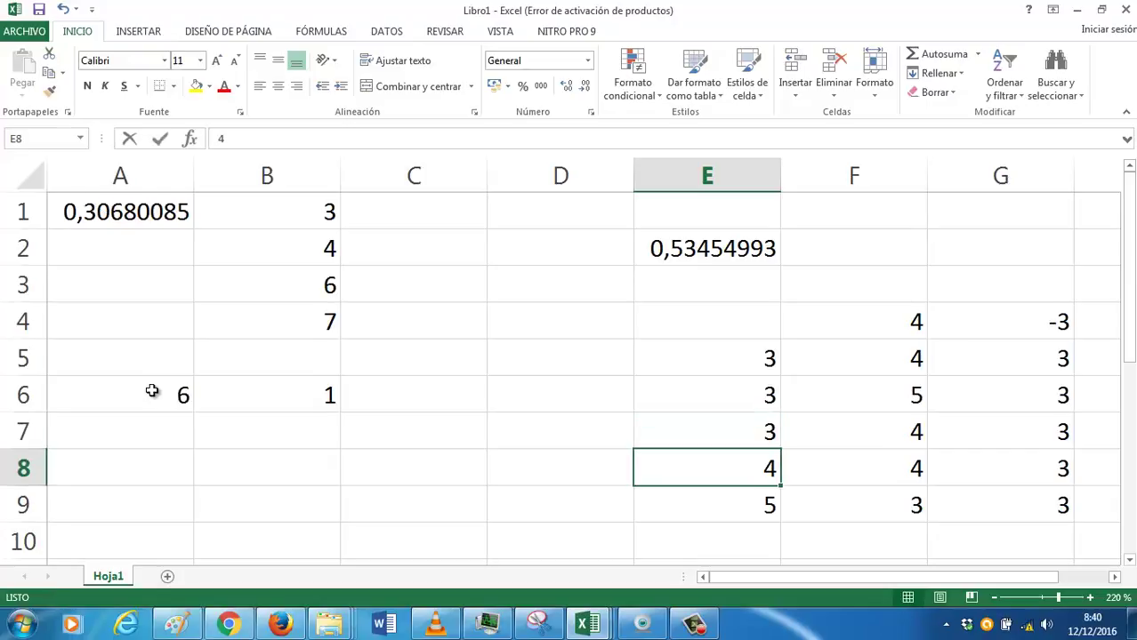
Put 3s in E8 and F8 along row 8.
{"action": "type", "text": "3"}
{"action": "key", "text": "Right"}
{"action": "type", "text": "3"}
{"action": "key", "text": "Right"}
{"action": "type", "text": "3"}
{"action": "key", "text": "Right"}
{"action": "key", "text": "Left"}
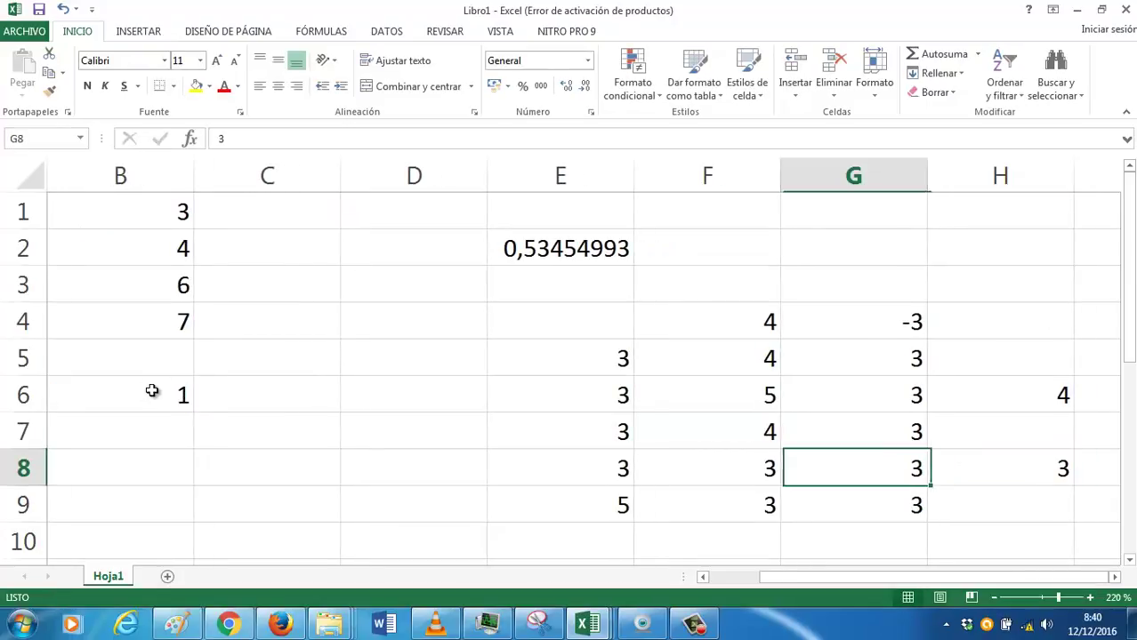
{"action": "key", "text": "Left"}
{"action": "key", "text": "Left"}
{"action": "key", "text": "Left"}
{"action": "key", "text": "Left"}
{"action": "key", "text": "Right"}
{"action": "key", "text": "Right"}
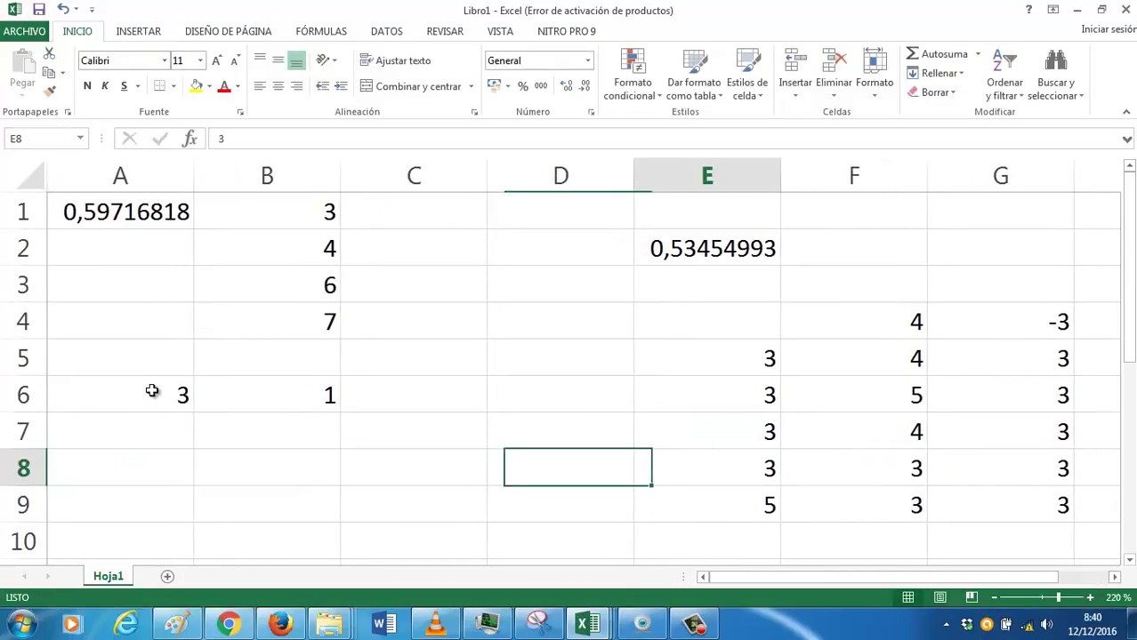
{"action": "key", "text": "Right"}
{"action": "key", "text": "Right"}
{"action": "key", "text": "Right"}
Fill column F with 3s from F4 downward, correcting a stray 5.
{"action": "key", "text": "Up"}
{"action": "key", "text": "Up"}
{"action": "key", "text": "Up"}
{"action": "key", "text": "Up"}
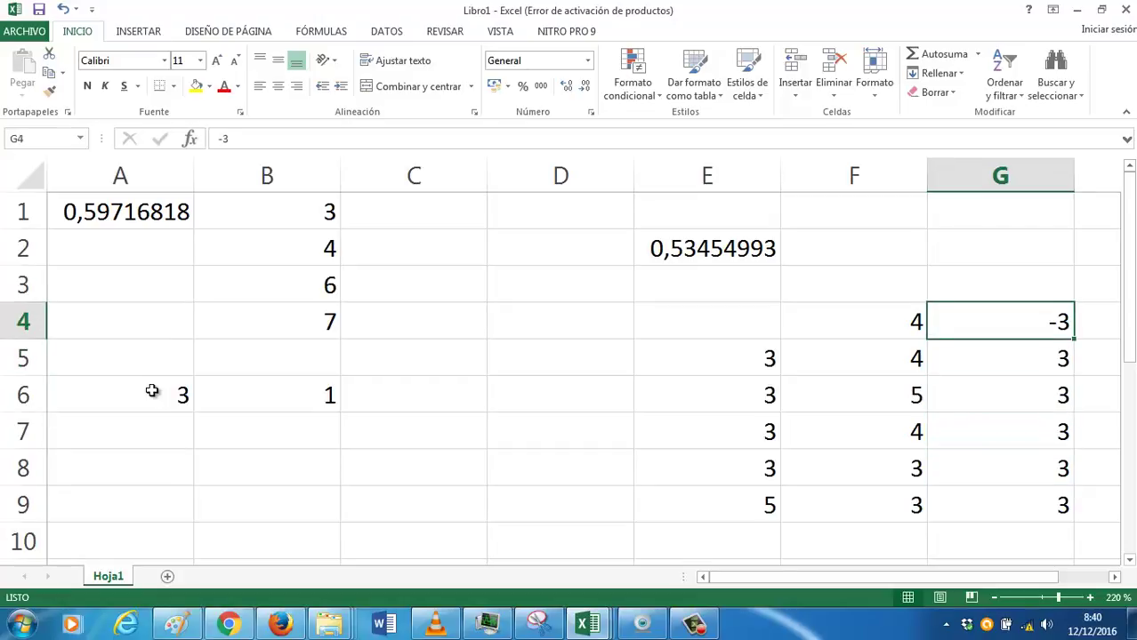
{"action": "key", "text": "Left"}
{"action": "type", "text": "3"}
{"action": "key", "text": "Return"}
{"action": "type", "text": "3"}
{"action": "key", "text": "Return"}
{"action": "type", "text": "5"}
{"action": "key", "text": "BackSpace"}
{"action": "type", "text": "3 3"}
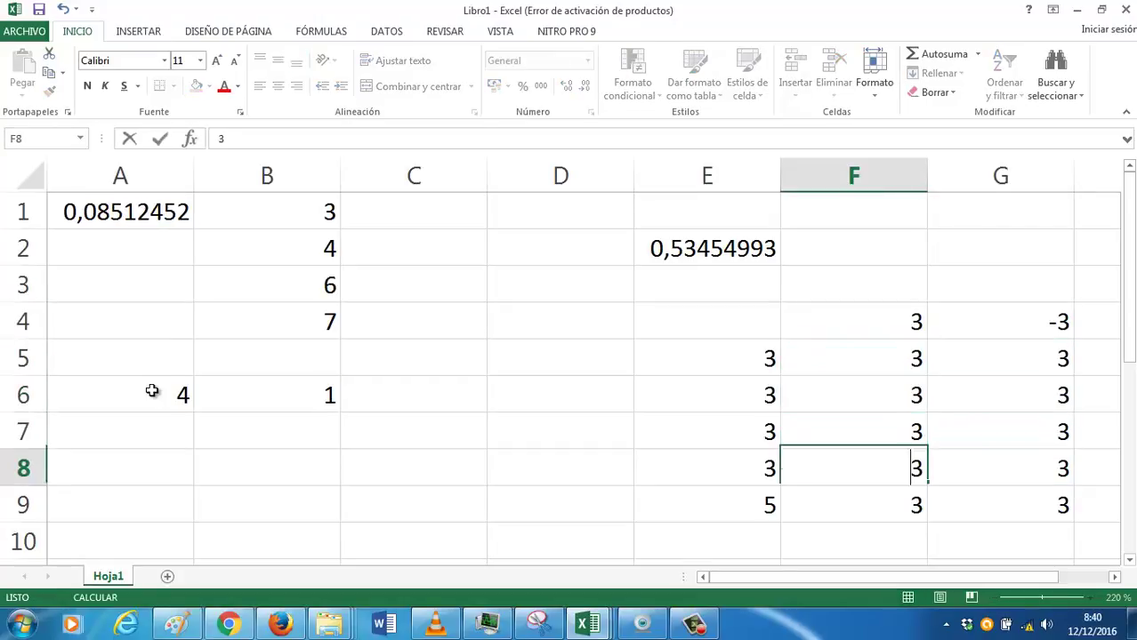
{"action": "key", "text": "Down"}
{"action": "key", "text": "Down"}
{"action": "type", "text": "3"}
{"action": "key", "text": "Up"}
Put 3 in the remaining cells E4, E9, E10 and G10 to complete the block.
{"action": "key", "text": "Left"}
{"action": "key", "text": "Up"}
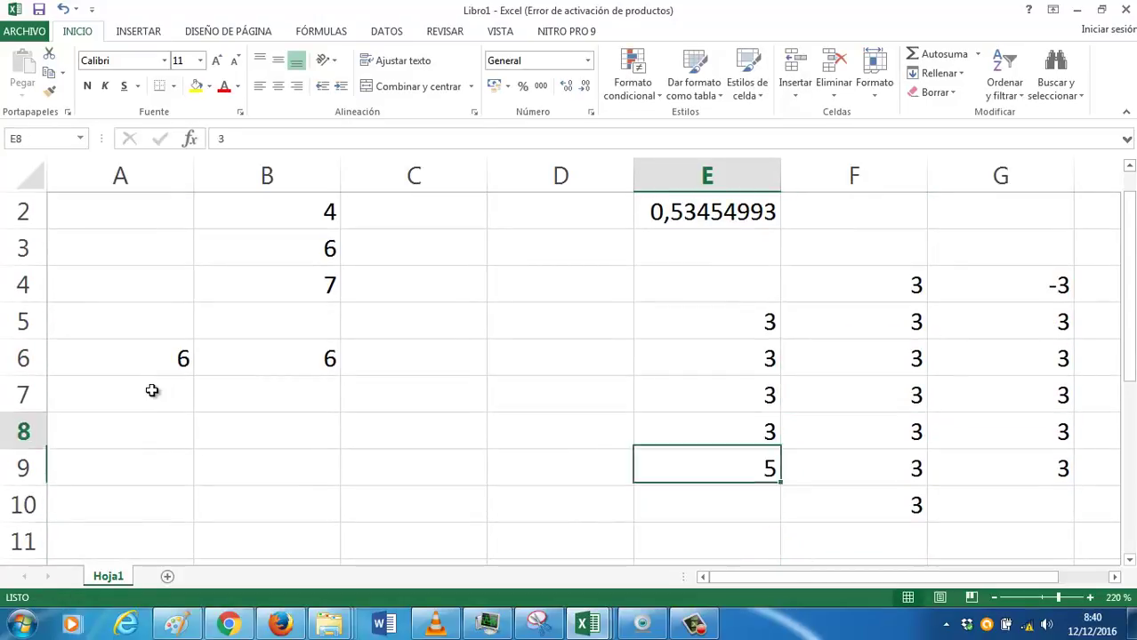
{"action": "key", "text": "Up"}
{"action": "key", "text": "Up"}
{"action": "key", "text": "Up"}
{"action": "key", "text": "Down"}
{"action": "key", "text": "Down"}
{"action": "key", "text": "Down"}
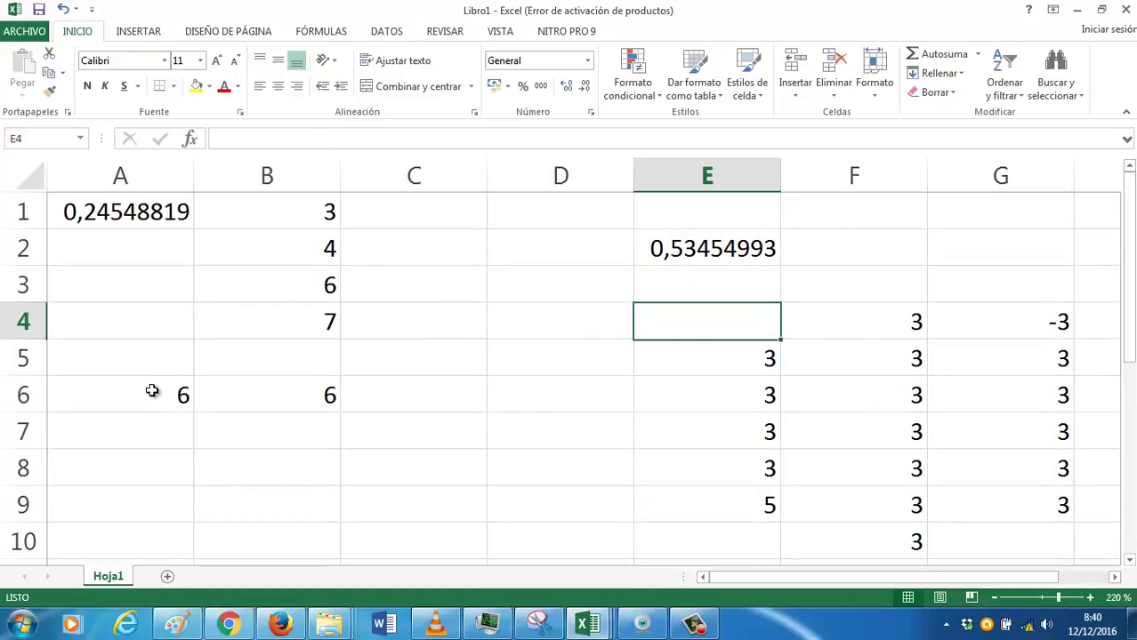
{"action": "key", "text": "Down"}
{"action": "key", "text": "Up"}
{"action": "type", "text": "3"}
{"action": "key", "text": "Return"}
{"action": "key", "text": "Down"}
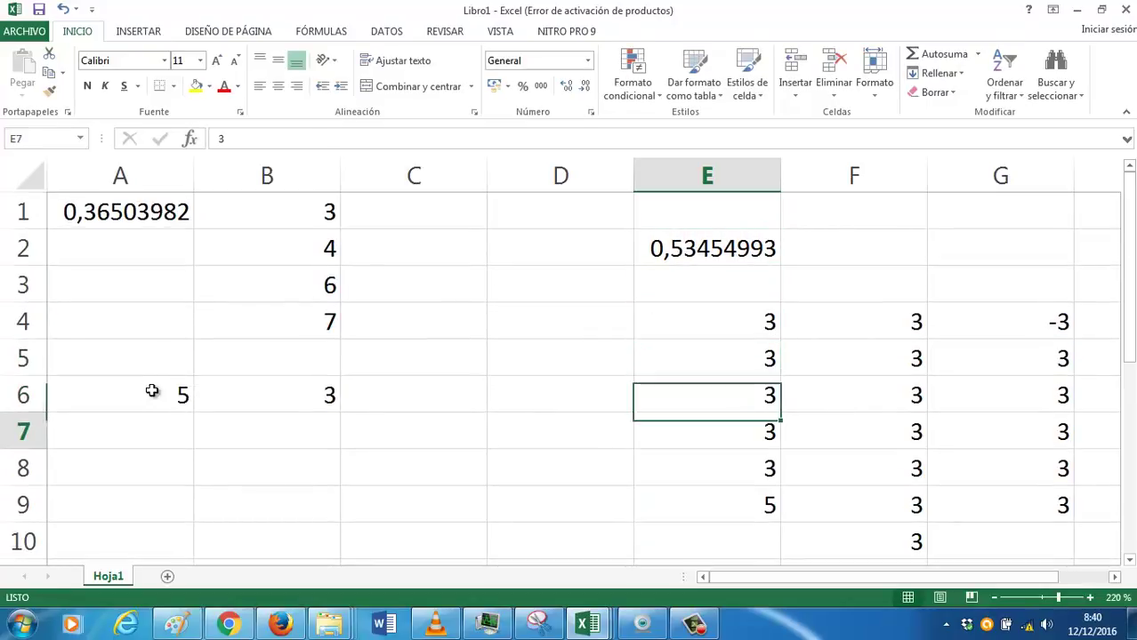
{"action": "key", "text": "Down"}
{"action": "key", "text": "Down"}
{"action": "key", "text": "Down"}
{"action": "type", "text": "3 3"}
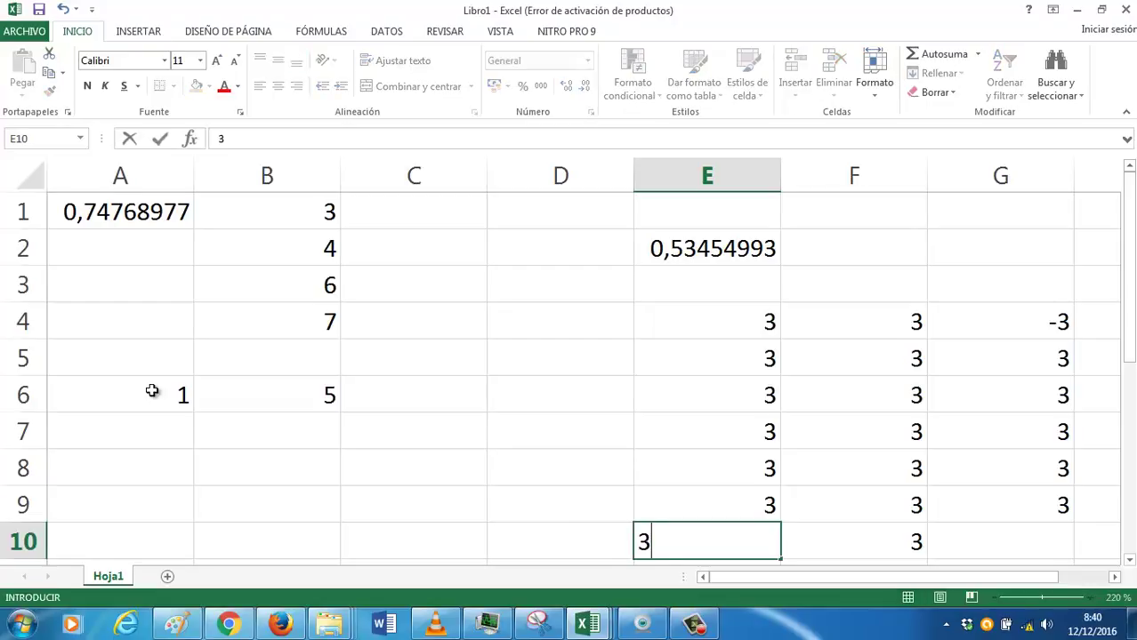
{"action": "key", "text": "Right"}
{"action": "key", "text": "Right"}
{"action": "type", "text": "3"}
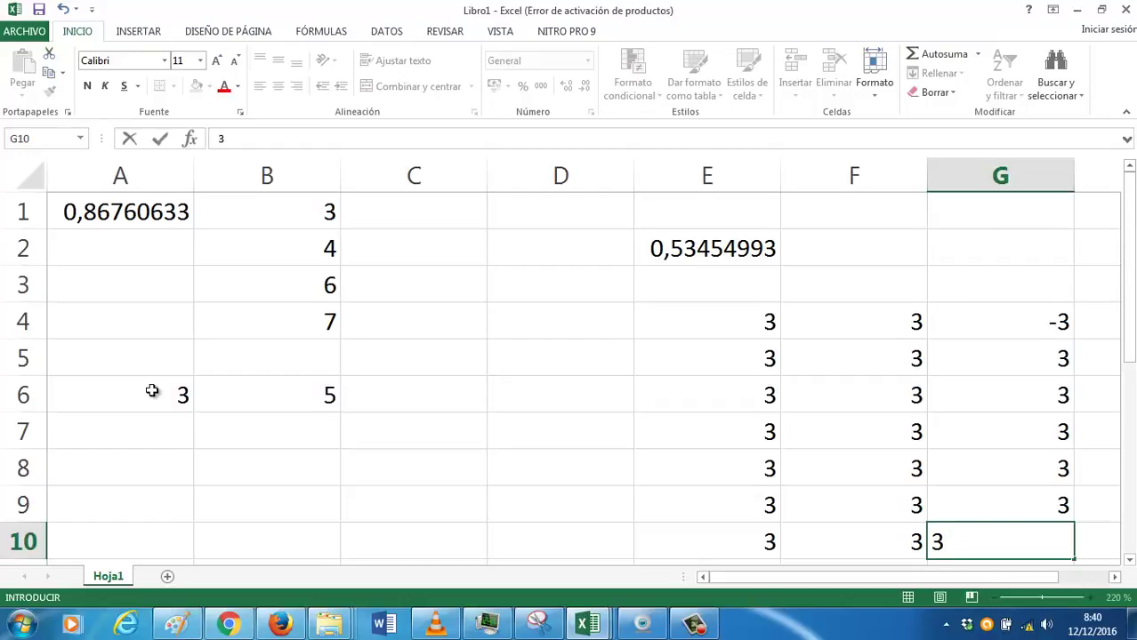
{"action": "key", "text": "Return"}
{"action": "key", "text": "Up"}
{"action": "key", "text": "Up"}
{"action": "key", "text": "Up"}
{"action": "key", "text": "Up"}
{"action": "key", "text": "Up"}
{"action": "key", "text": "Up"}
{"action": "key", "text": "Up"}
{"action": "key", "text": "Up"}
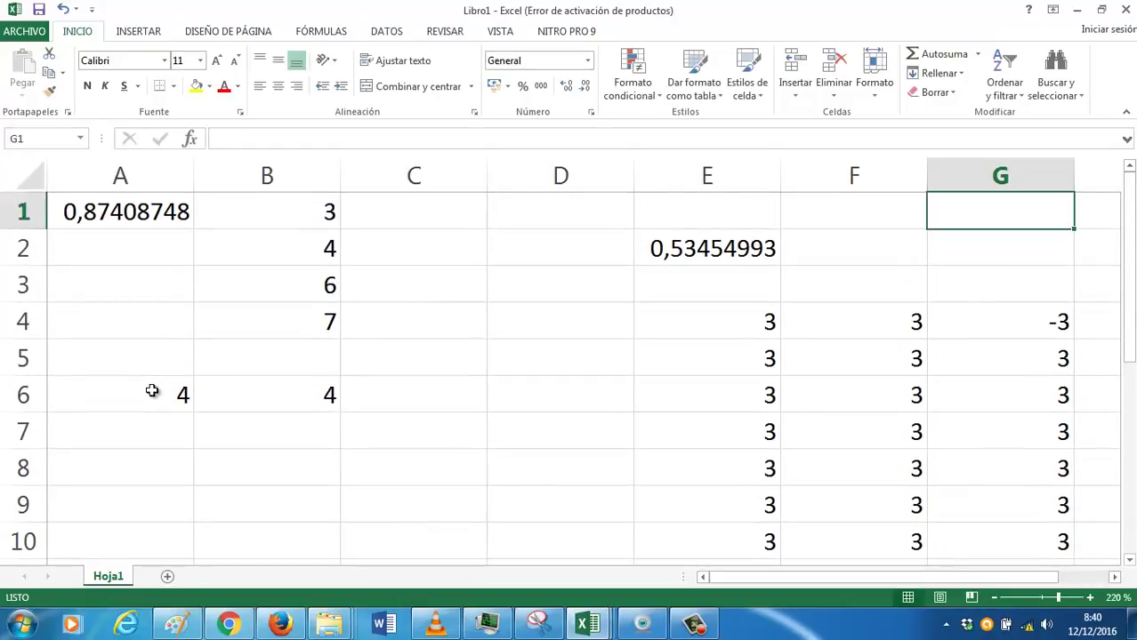
Enter 1 in every cell of E4:G5, replacing G4's -3.
{"action": "key", "text": "Down"}
{"action": "key", "text": "Down"}
{"action": "key", "text": "Down"}
{"action": "key", "text": "Left"}
{"action": "key", "text": "Left"}
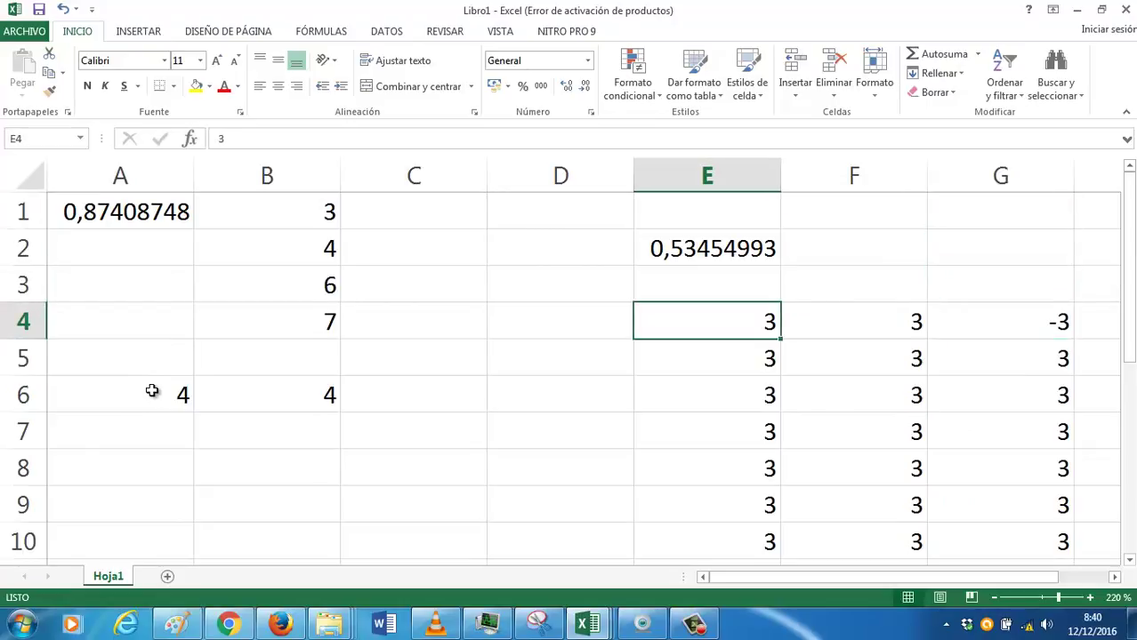
{"action": "type", "text": "1"}
{"action": "key", "text": "Right"}
{"action": "type", "text": "1"}
{"action": "key", "text": "Right"}
{"action": "type", "text": "1"}
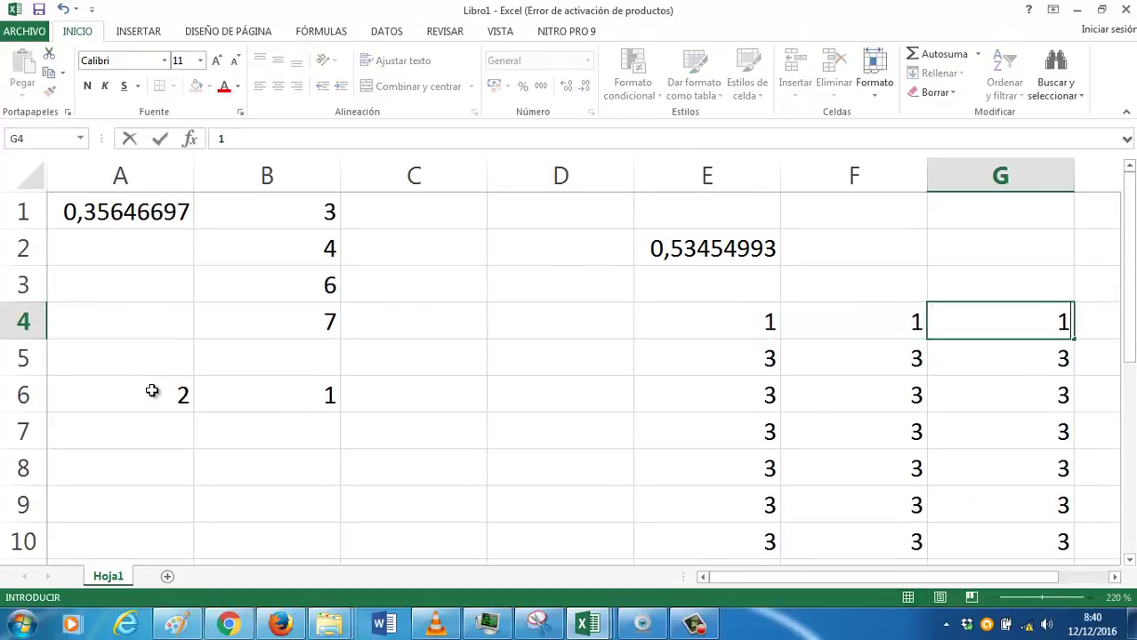
{"action": "key", "text": "Down"}
{"action": "key", "text": "Left"}
{"action": "key", "text": "Left"}
{"action": "type", "text": "1\t1\t1"}
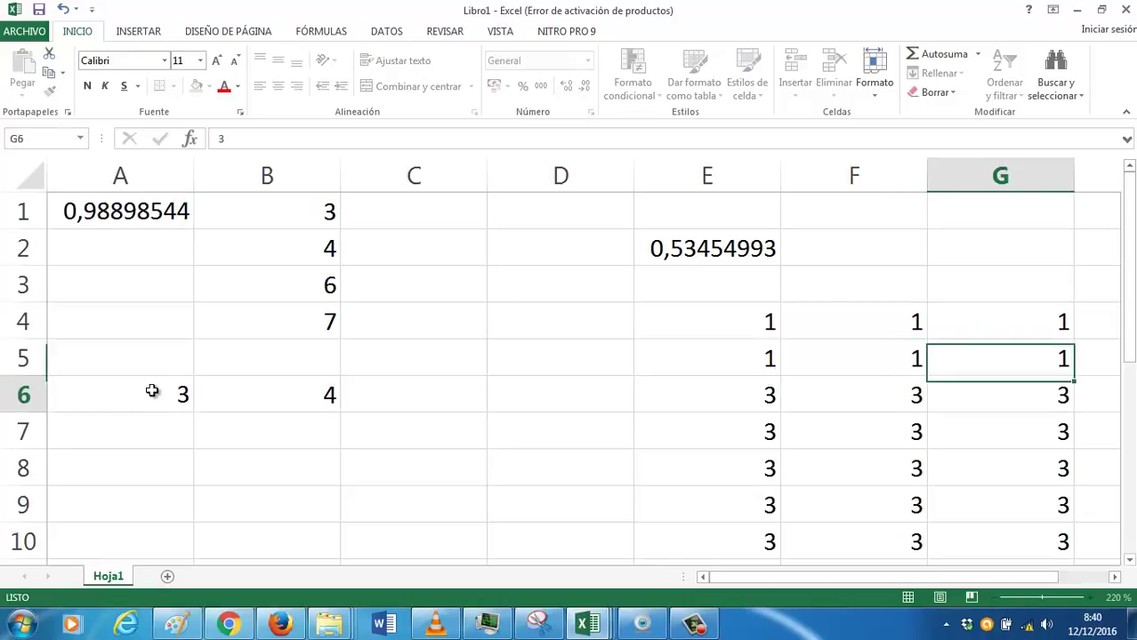
{"action": "key", "text": "Return"}
Replace the values in rows 6 and 7 (E6:G7) with 1.
{"action": "type", "text": "1"}
{"action": "key", "text": "Right"}
{"action": "type", "text": "1"}
{"action": "key", "text": "Right"}
{"action": "type", "text": "1"}
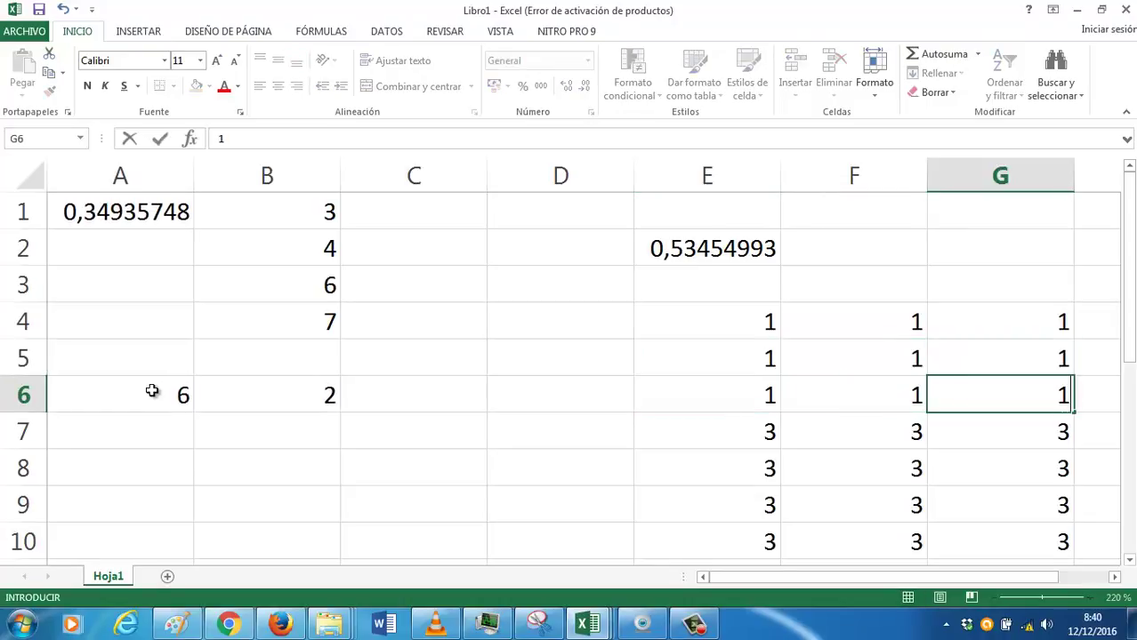
{"action": "key", "text": "Return"}
{"action": "key", "text": "Left"}
{"action": "key", "text": "Left"}
{"action": "type", "text": "1"}
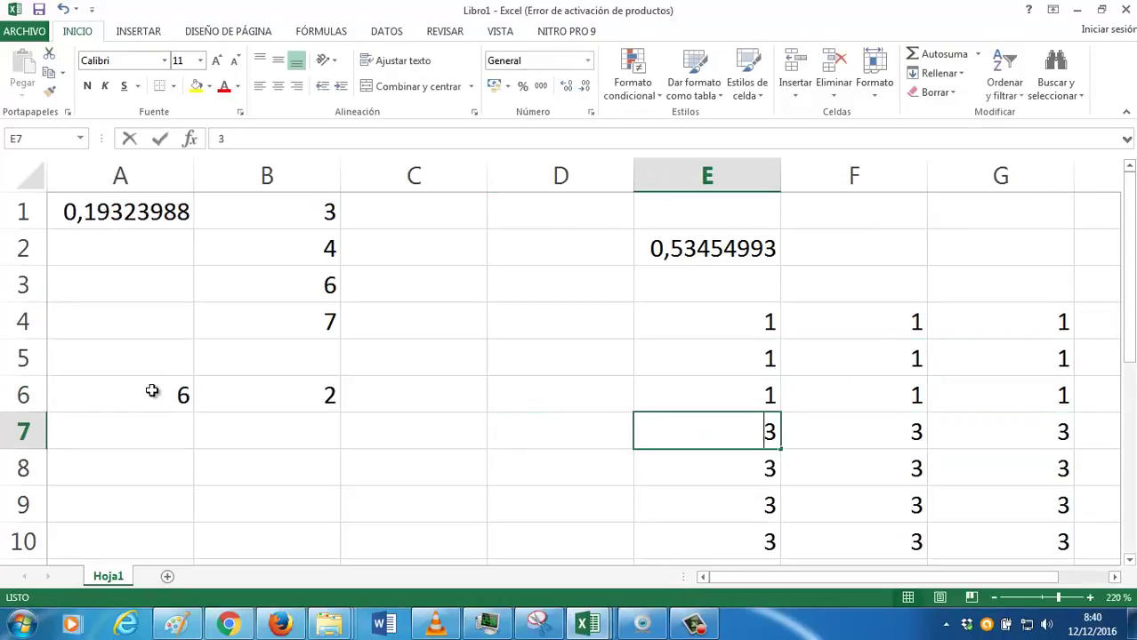
{"action": "key", "text": "Right"}
{"action": "type", "text": "1"}
{"action": "key", "text": "Right"}
{"action": "type", "text": "3"}
{"action": "key", "text": "BackSpace"}
Fill the remaining block E8:G10 with 1, replacing its 3s.
{"action": "type", "text": "1"}
{"action": "key", "text": "Right"}
{"action": "key", "text": "Down"}
{"action": "key", "text": "Left"}
{"action": "key", "text": "Left"}
{"action": "key", "text": "Left"}
{"action": "key", "text": "Left"}
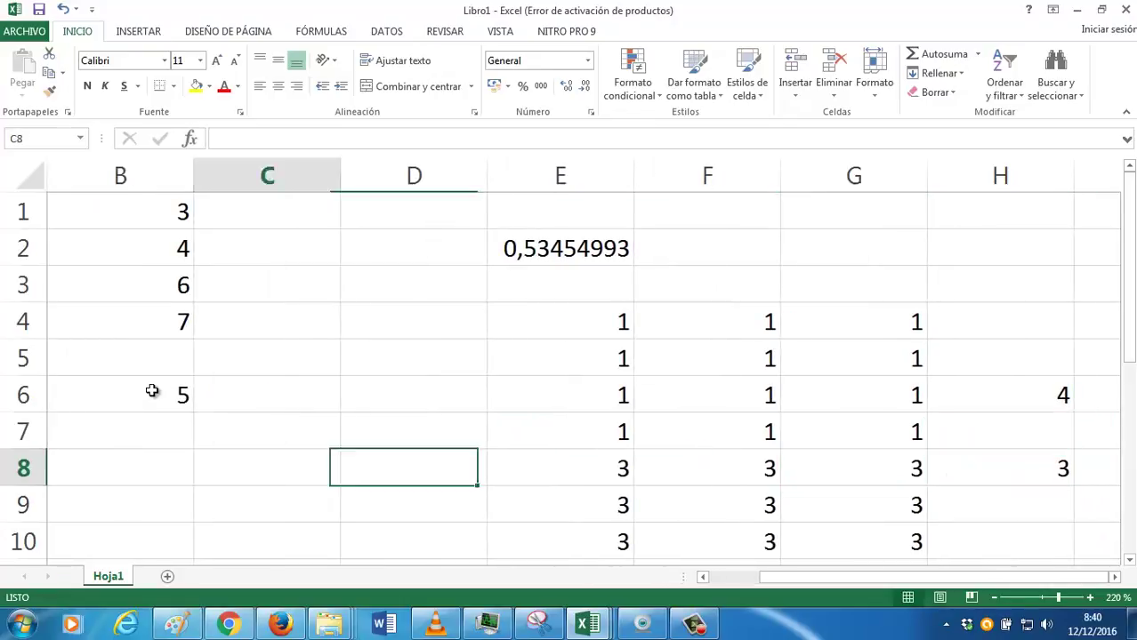
{"action": "key", "text": "Left"}
{"action": "key", "text": "Left"}
{"action": "key", "text": "Right"}
{"action": "key", "text": "Right"}
{"action": "type", "text": "1"}
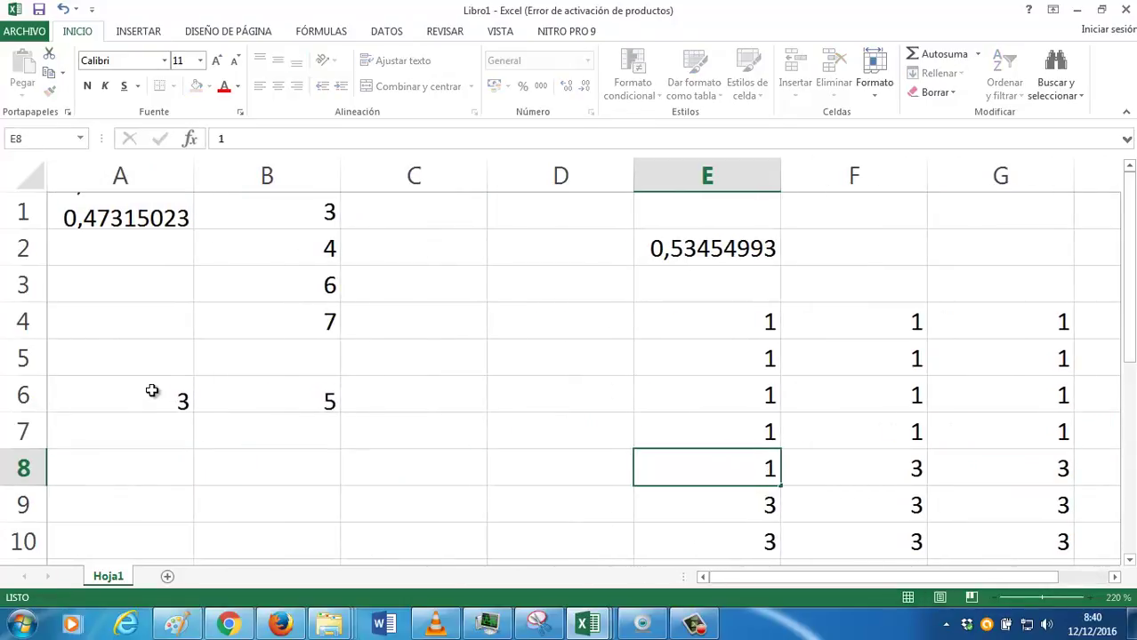
{"action": "key", "text": "Tab"}
{"action": "type", "text": "1"}
{"action": "key", "text": "Tab"}
{"action": "type", "text": "1"}
{"action": "key", "text": "Down"}
{"action": "key", "text": "Left"}
{"action": "key", "text": "Left"}
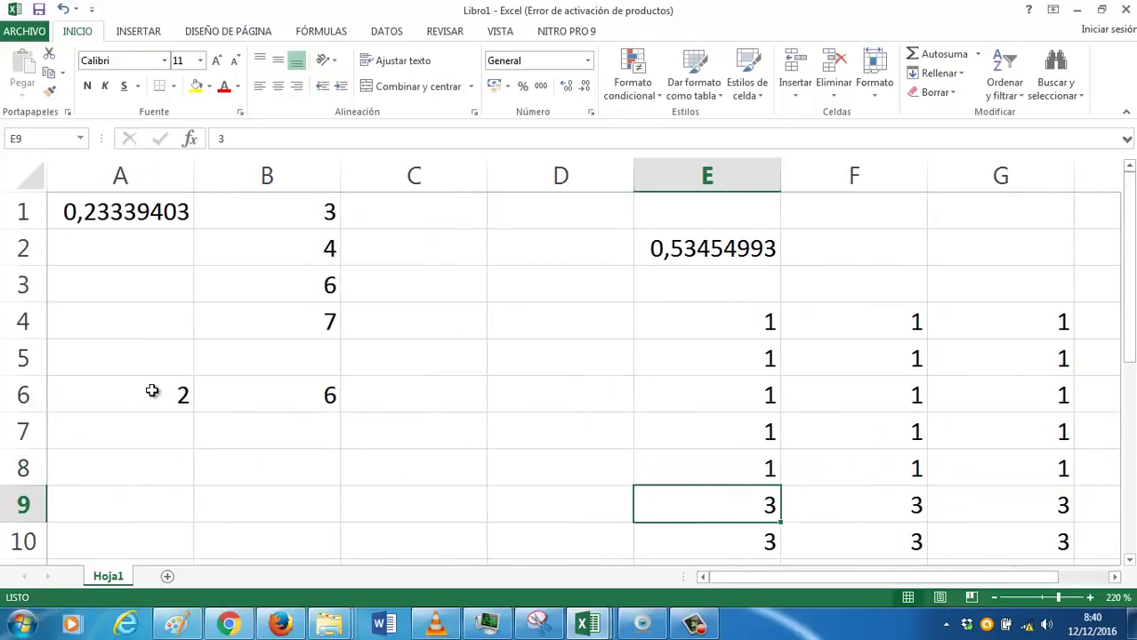
{"action": "type", "text": "1"}
{"action": "key", "text": "Tab"}
{"action": "type", "text": "1\t1"}
{"action": "key", "text": "Down"}
{"action": "key", "text": "Left"}
{"action": "key", "text": "Left"}
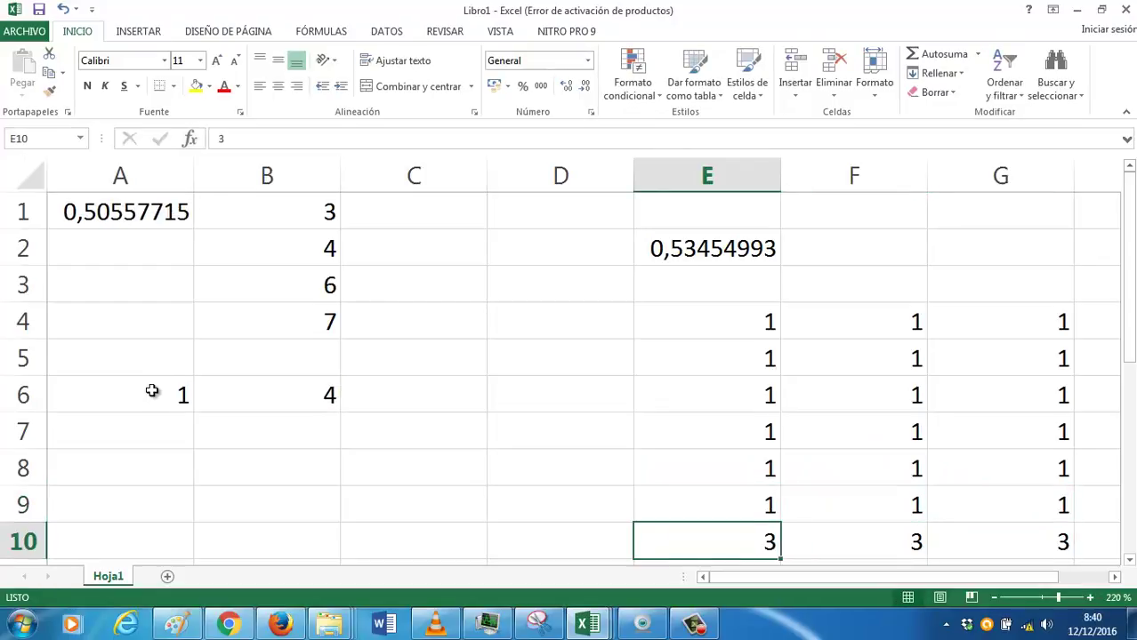
{"action": "type", "text": "1\t1\t1"}
{"action": "key", "text": "ctrl+Return"}
{"action": "key", "text": "Left"}
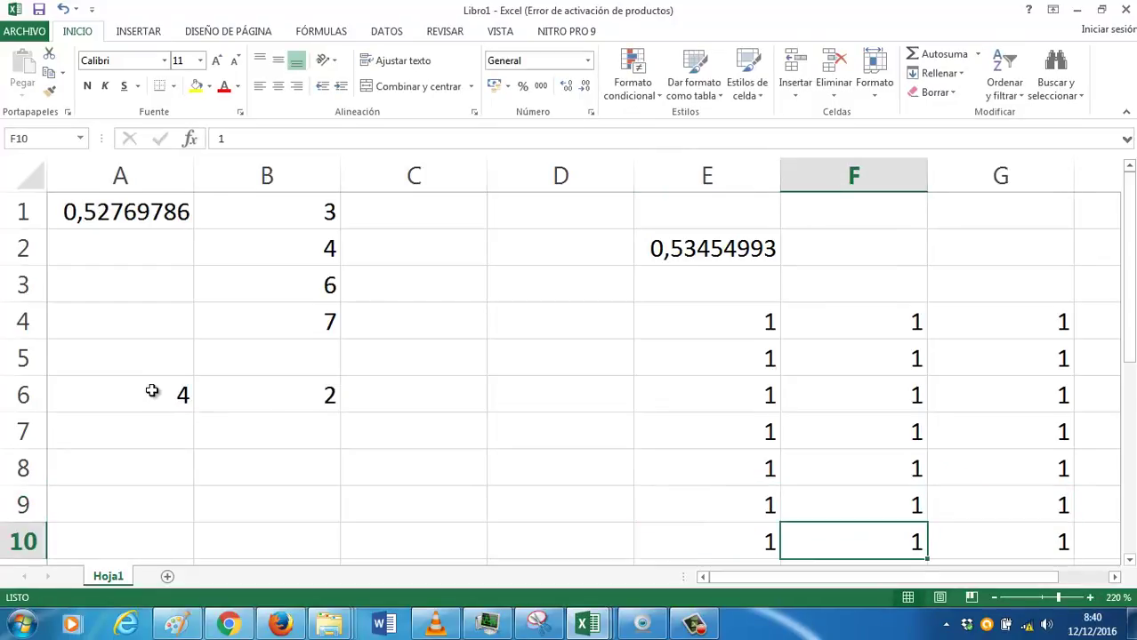
{"action": "key", "text": "Up"}
{"action": "key", "text": "Up"}
{"action": "key", "text": "Up"}
{"action": "key", "text": "Left"}
{"action": "key", "text": "Left"}
{"action": "key", "text": "Left"}
{"action": "key", "text": "Left"}
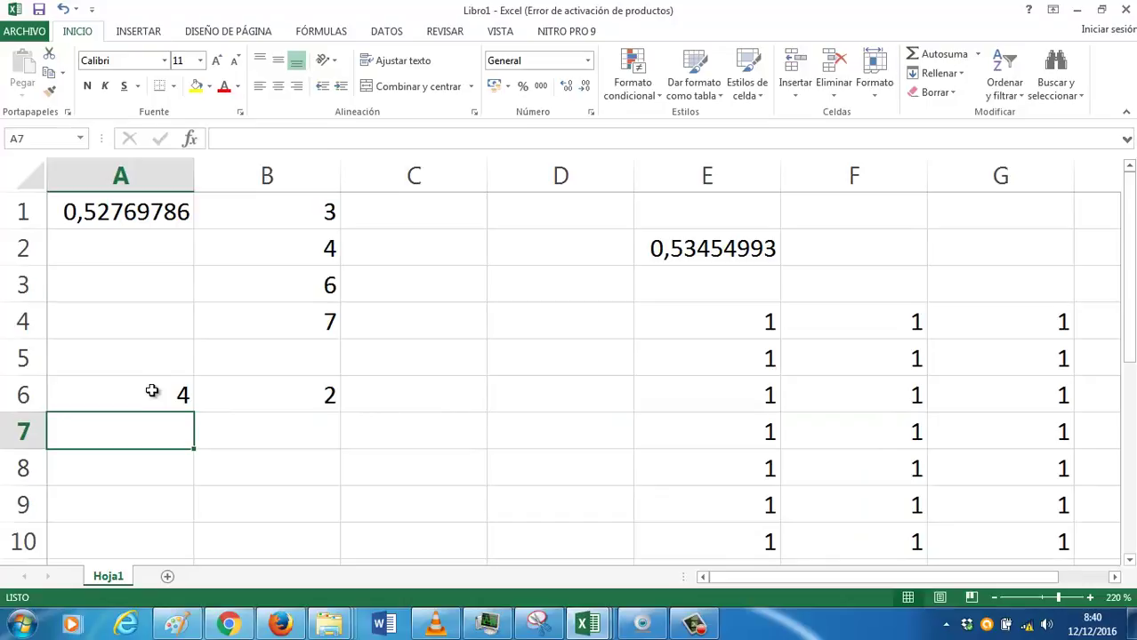
Enter =ALEATORIO(10000;99999) in A7, which Excel rejects with an error.
{"action": "type", "text": "=ALEATOR"}
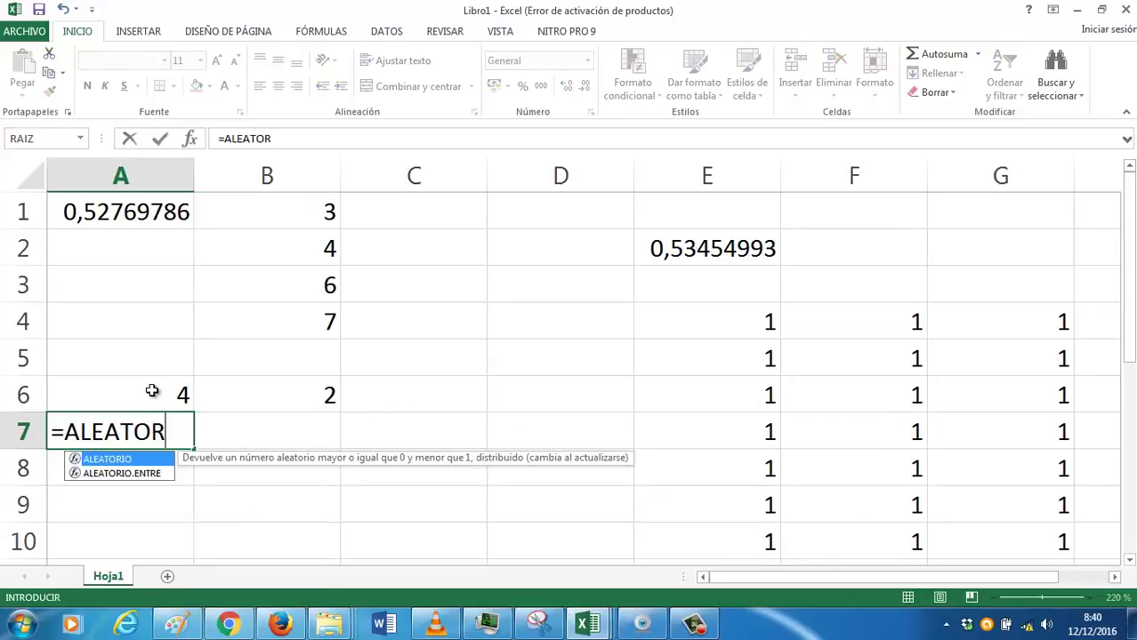
{"action": "type", "text": "IO("}
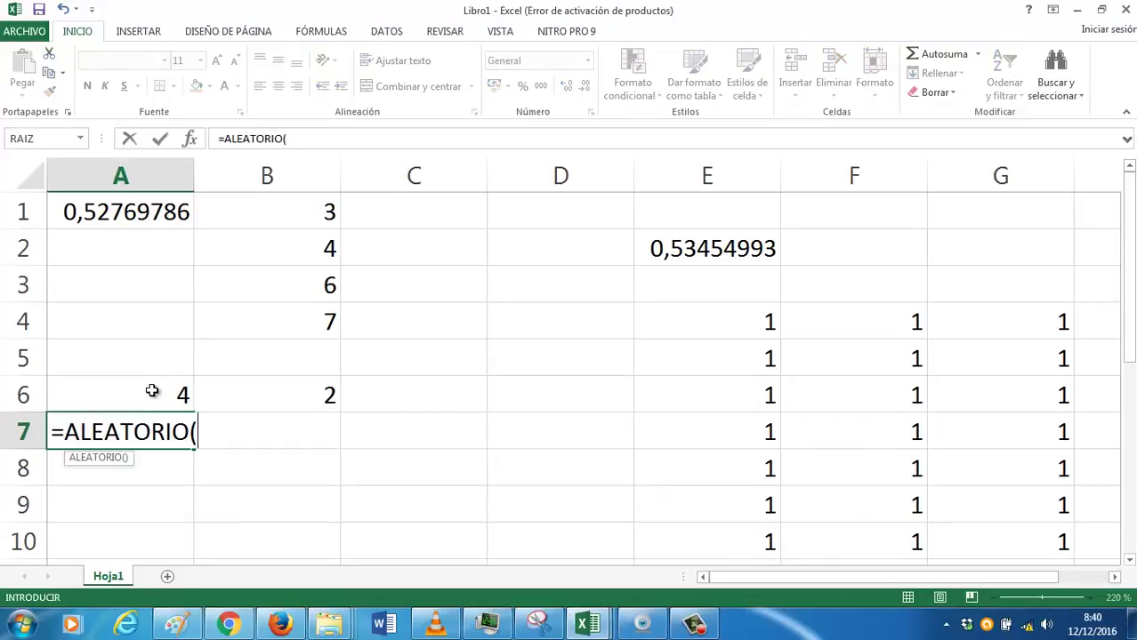
{"action": "type", "text": "10000"}
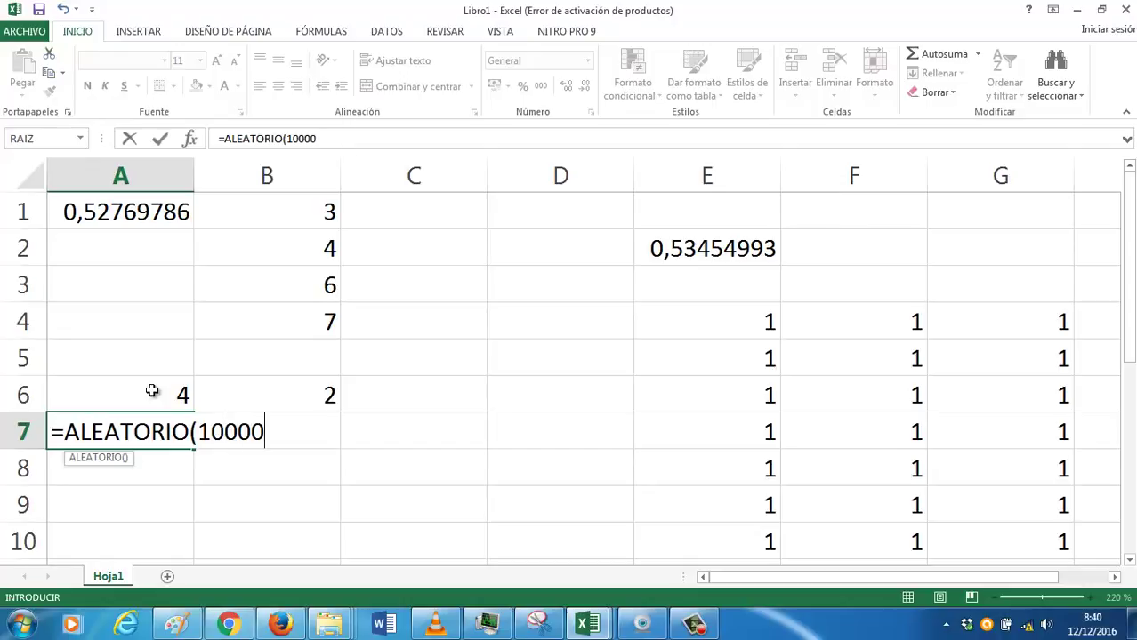
{"action": "type", "text": ";99"}
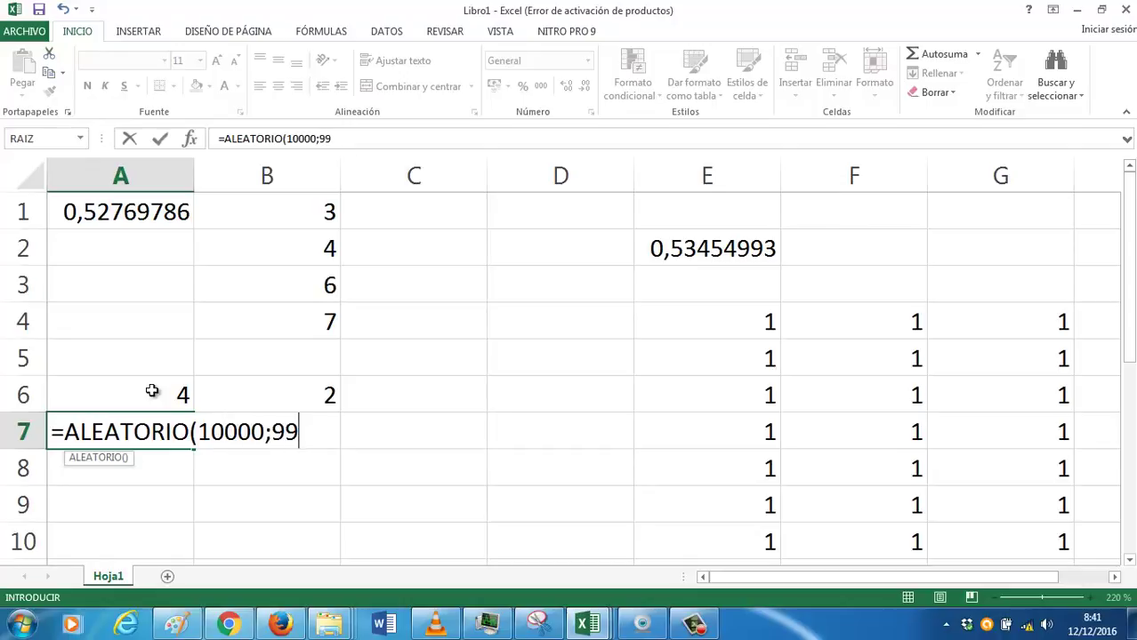
{"action": "type", "text": "999)"}
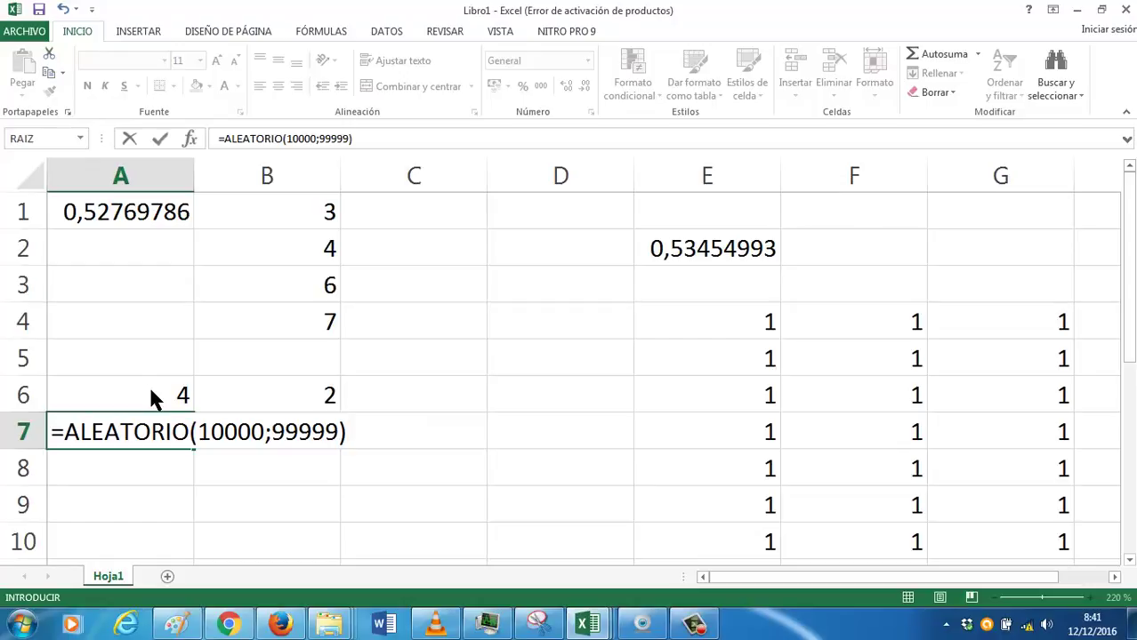
{"action": "key", "text": "Return"}
{"action": "key", "text": "Return"}
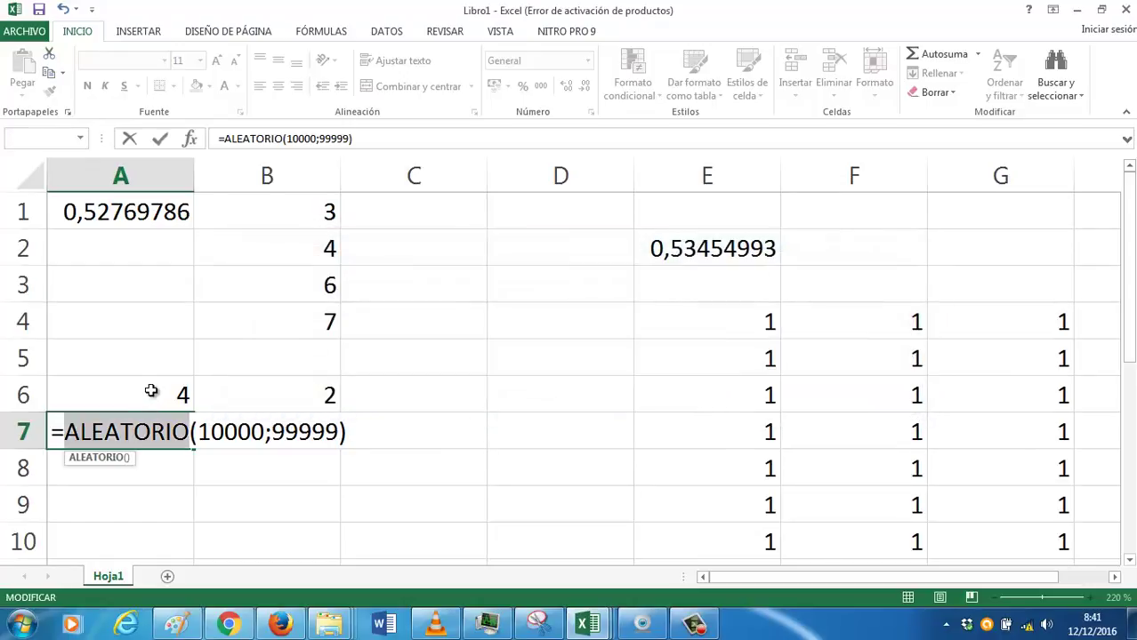
Dismiss the error and change A7 to =ALEATORIO.ENTRE(10000;99999), now showing 22005.
{"action": "left_click", "coordinate": [188, 431]}
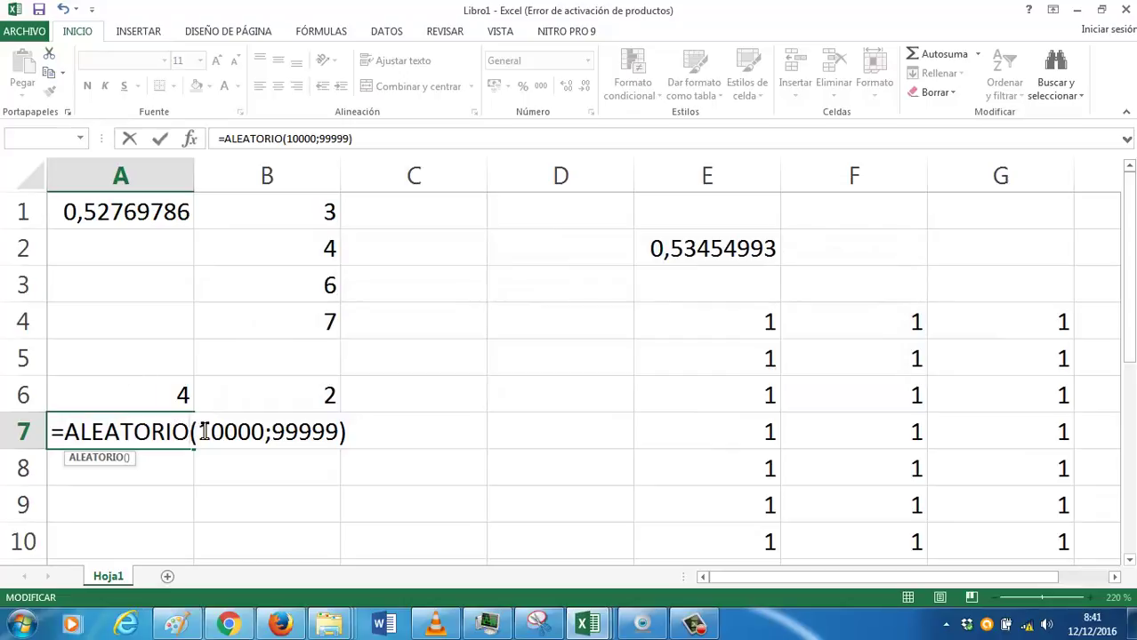
{"action": "type", "text": ".ENTRE"}
{"action": "key", "text": "ctrl+Return"}
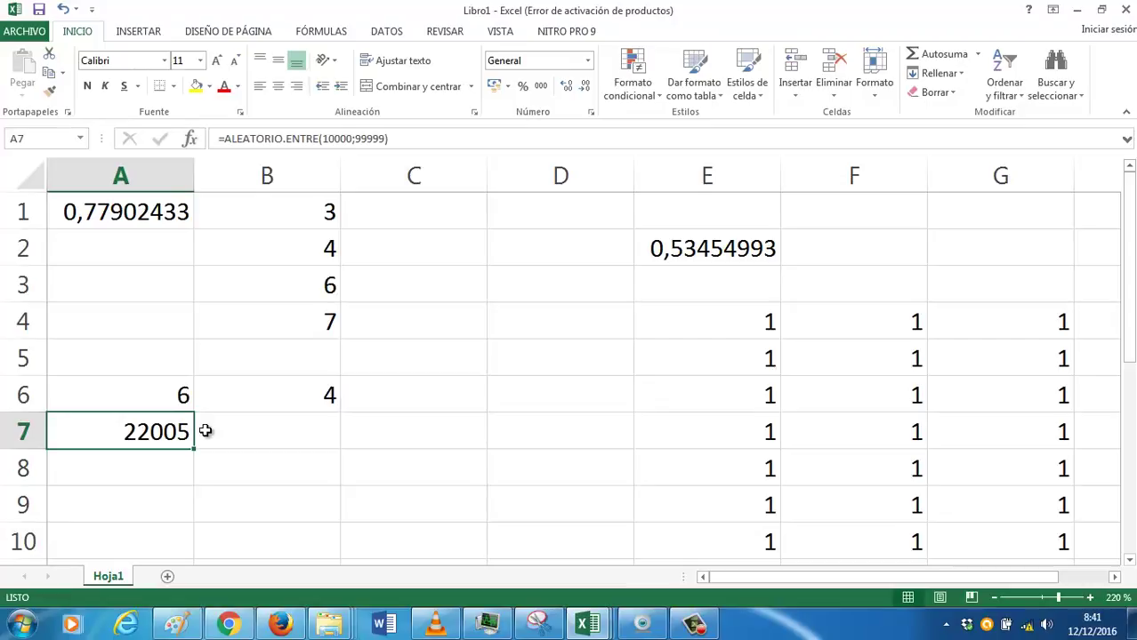
{"action": "left_click", "coordinate": [206, 431]}
{"action": "key", "text": "Down"}
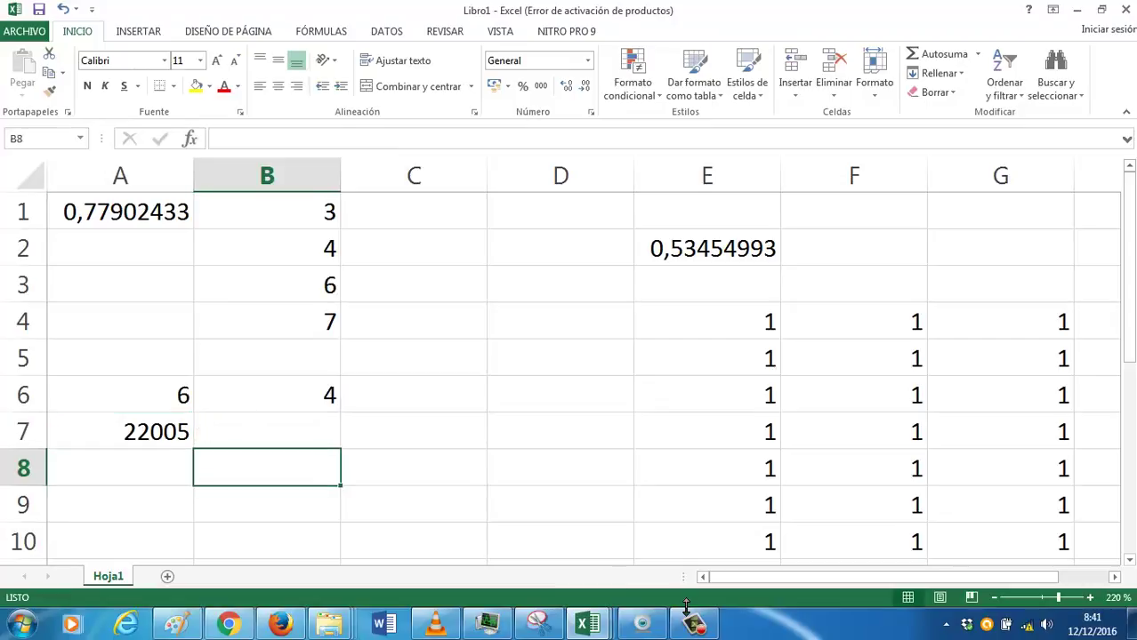